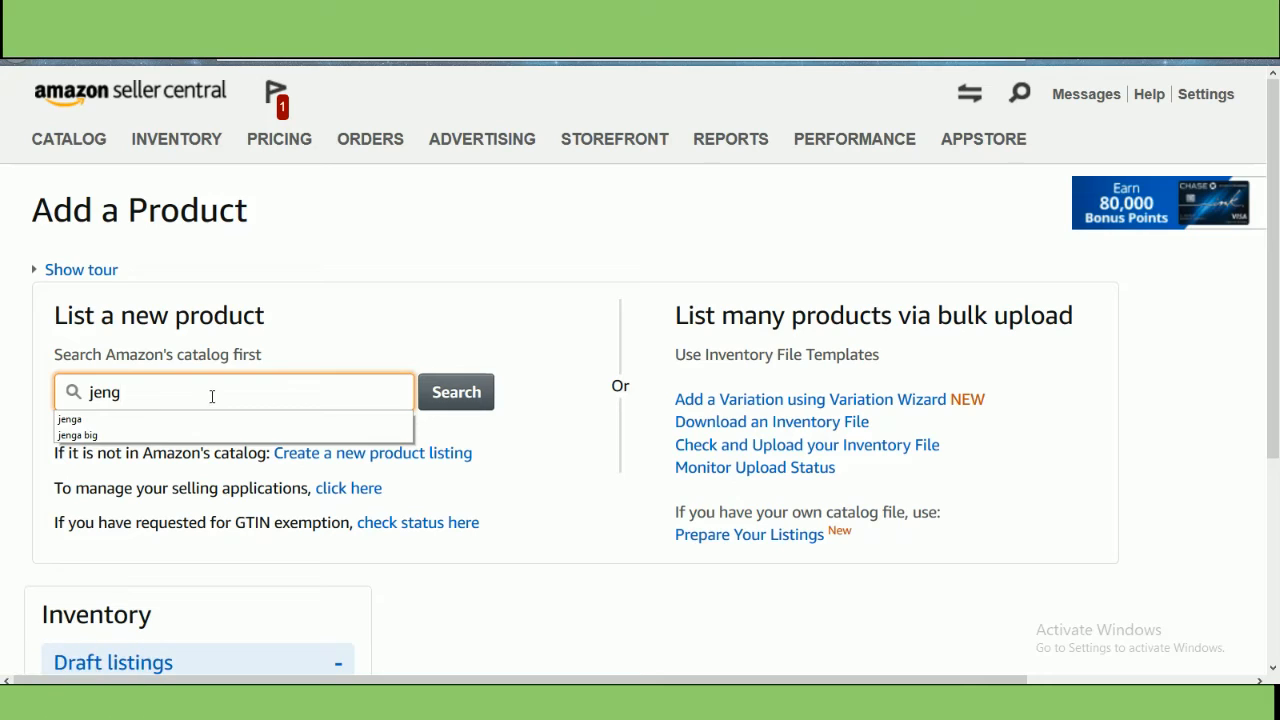
Step: Search Amazon's catalog for "jenga" and start selling the Jenga Giant Family Hardwood Stacking Game
click(227, 420)
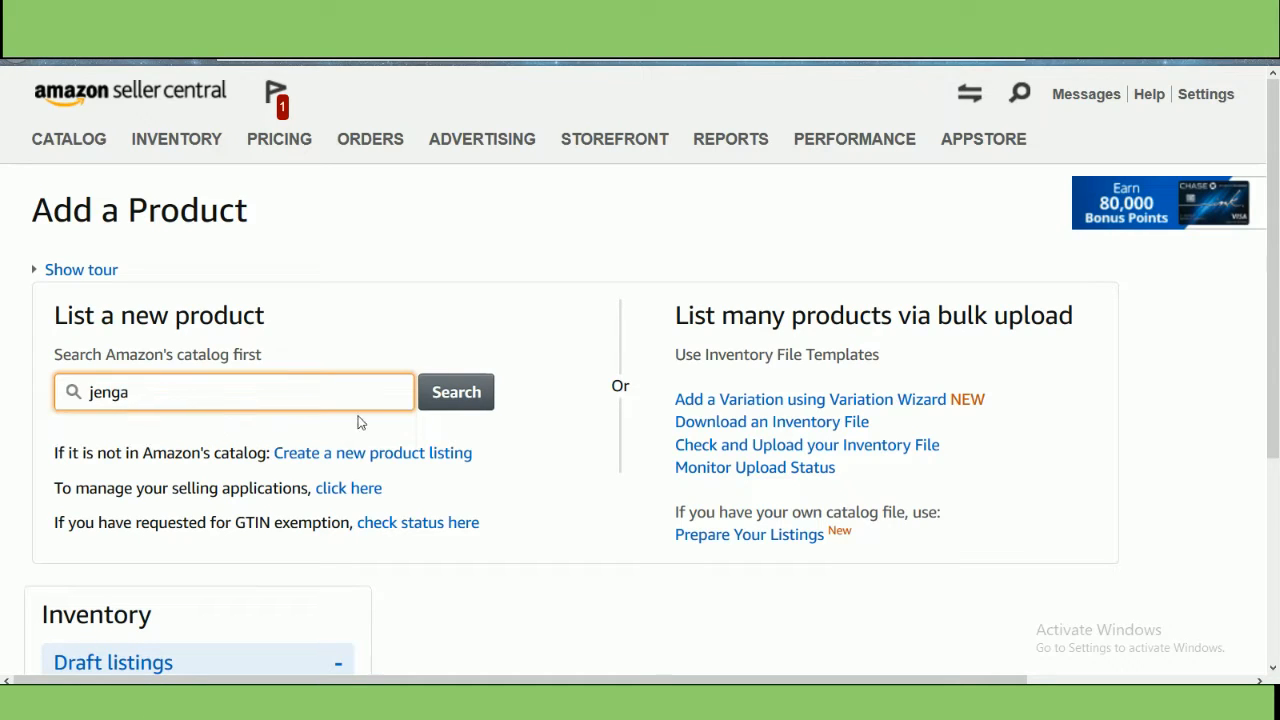
click(451, 400)
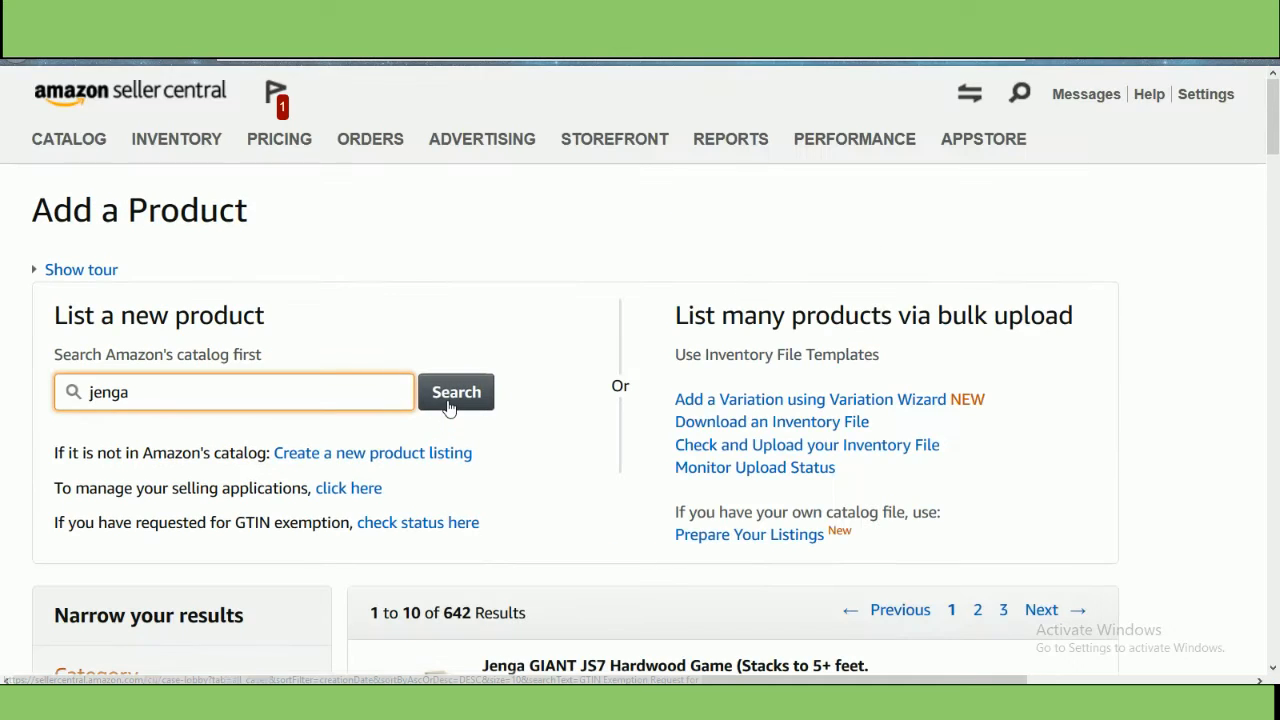
scroll(688, 441, down, 5)
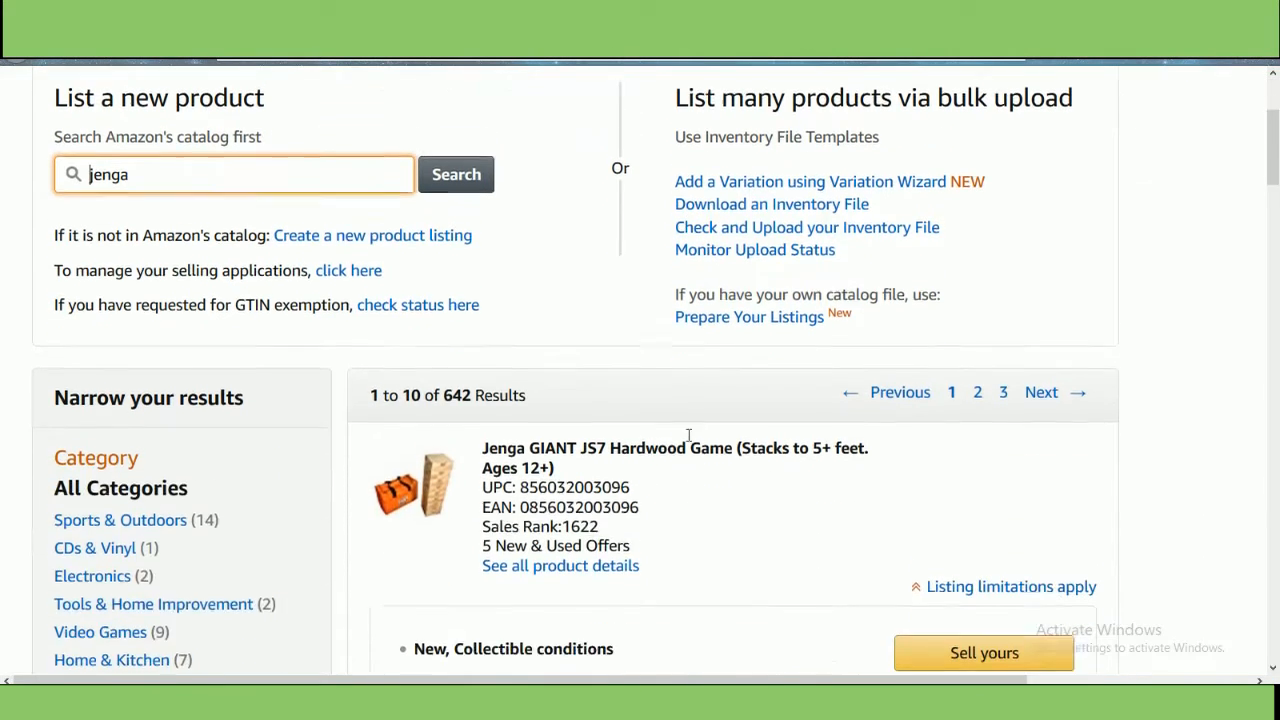
scroll(688, 441, down, 10)
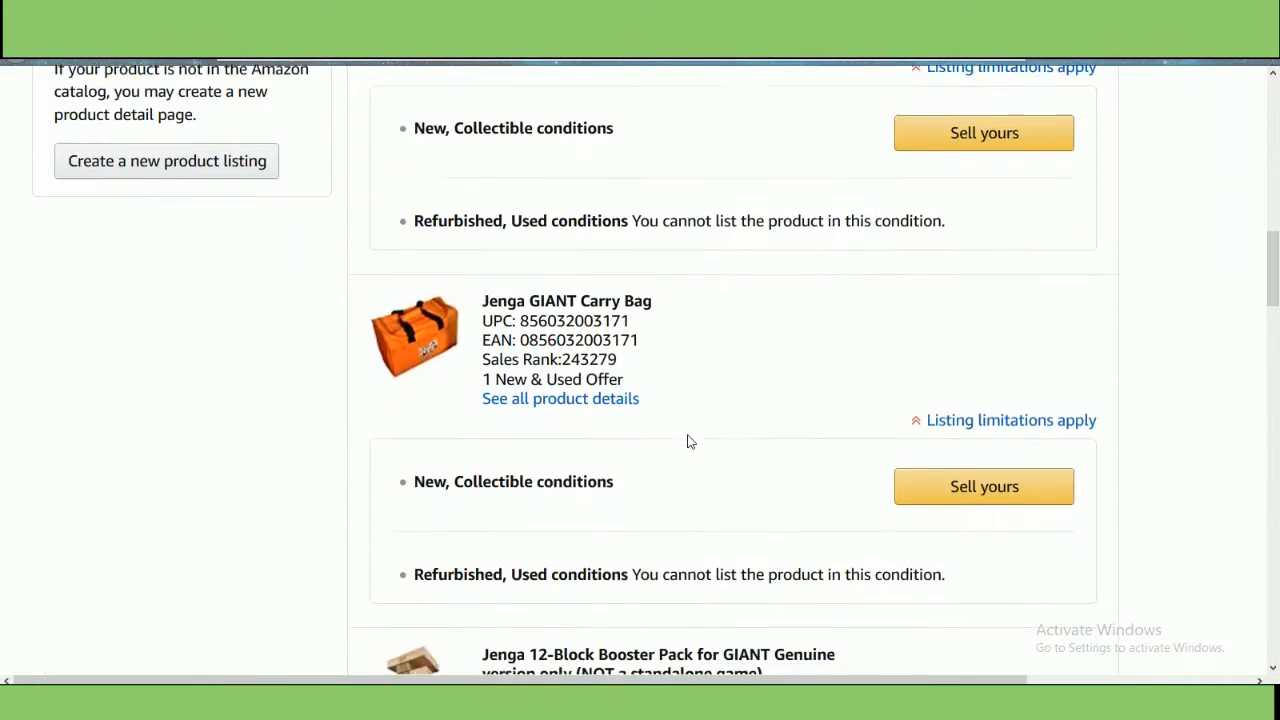
scroll(688, 437, down, 3)
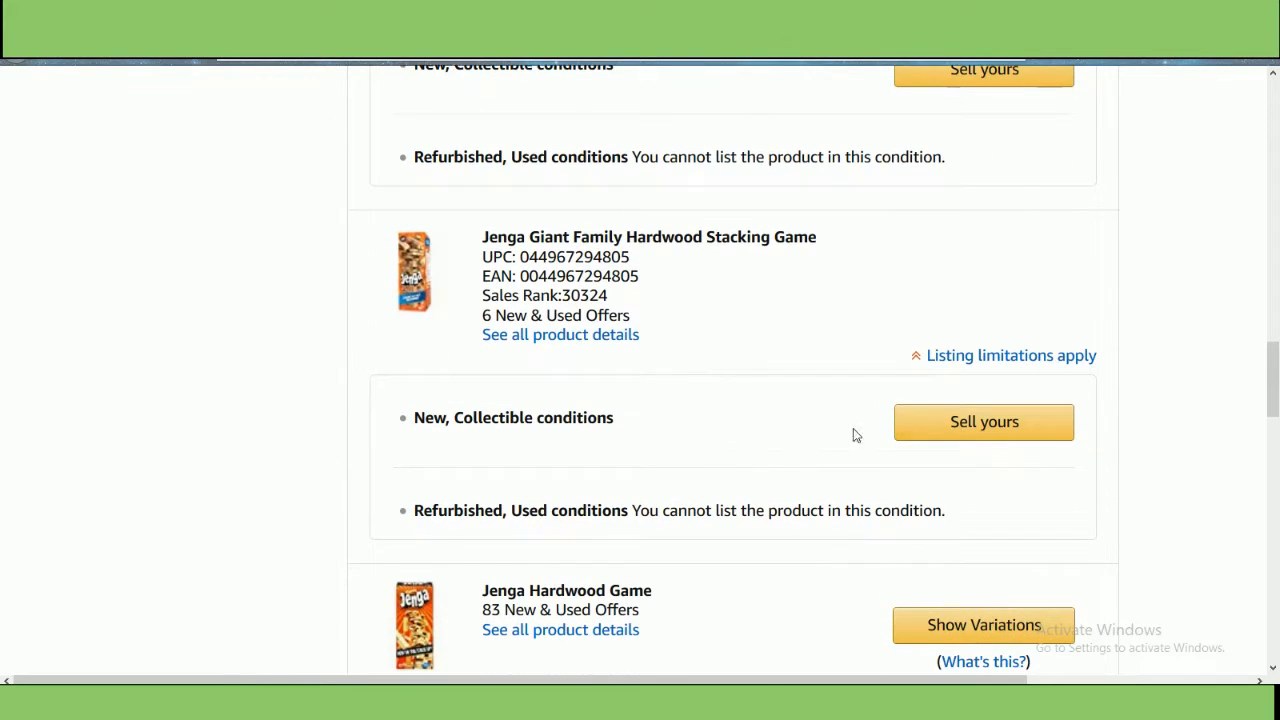
click(969, 437)
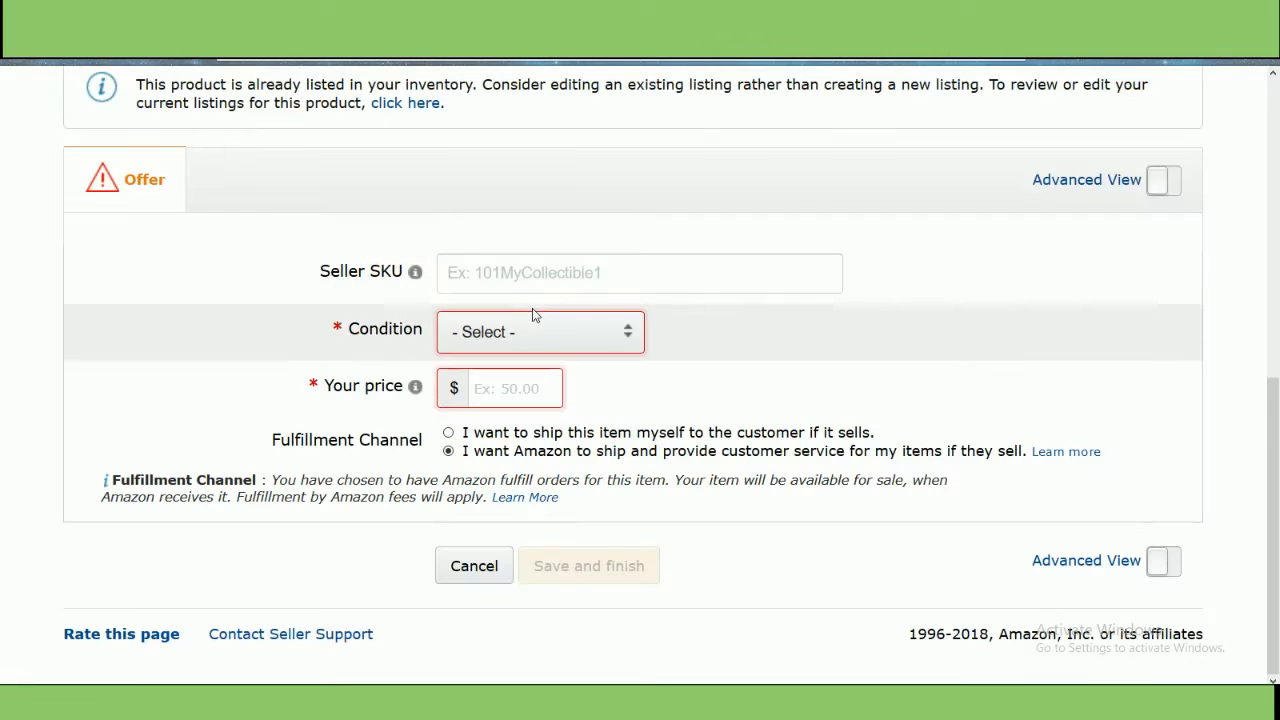
Step: Set the offer's condition to New and its price to $88.00, and save the listing
click(532, 318)
click(460, 508)
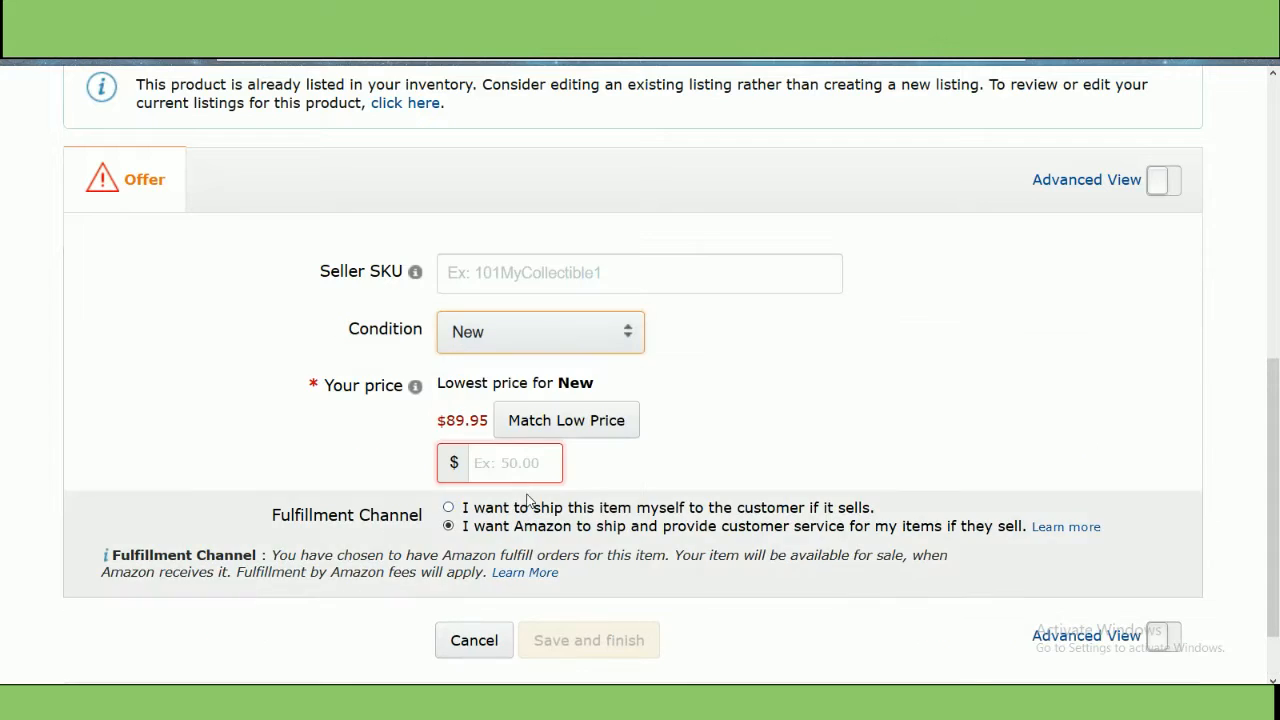
click(538, 468)
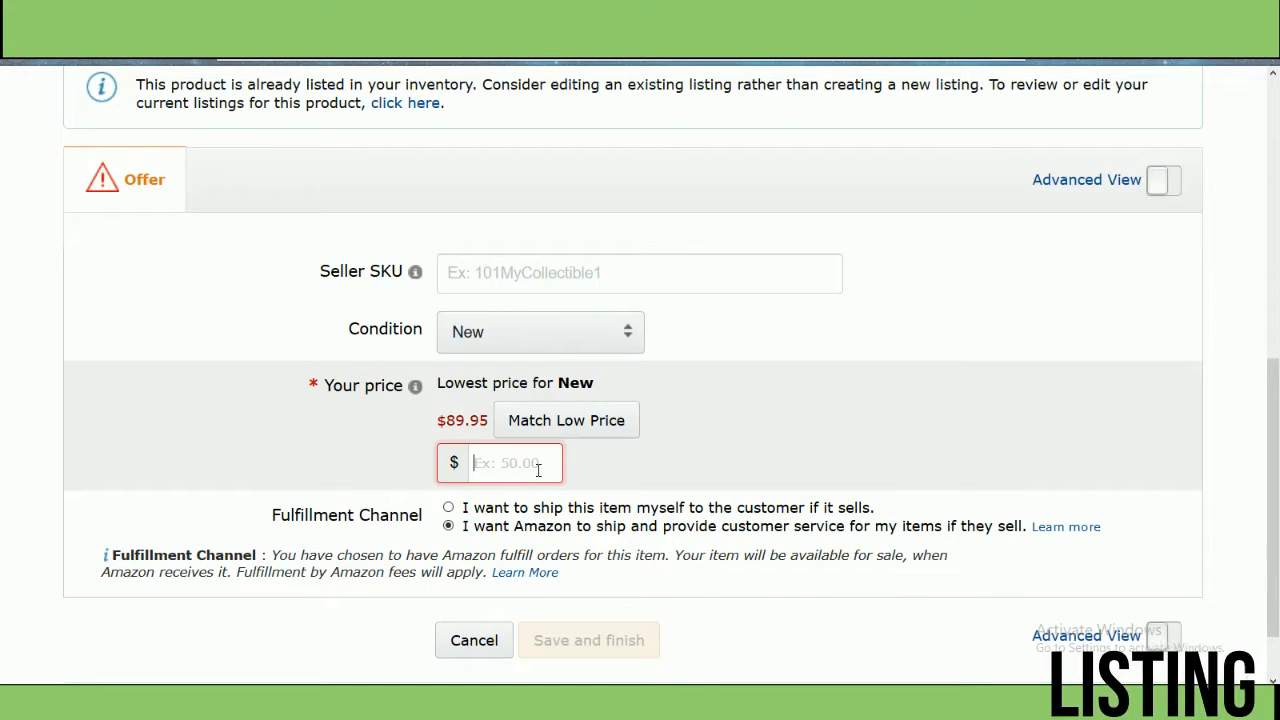
text(88.00)
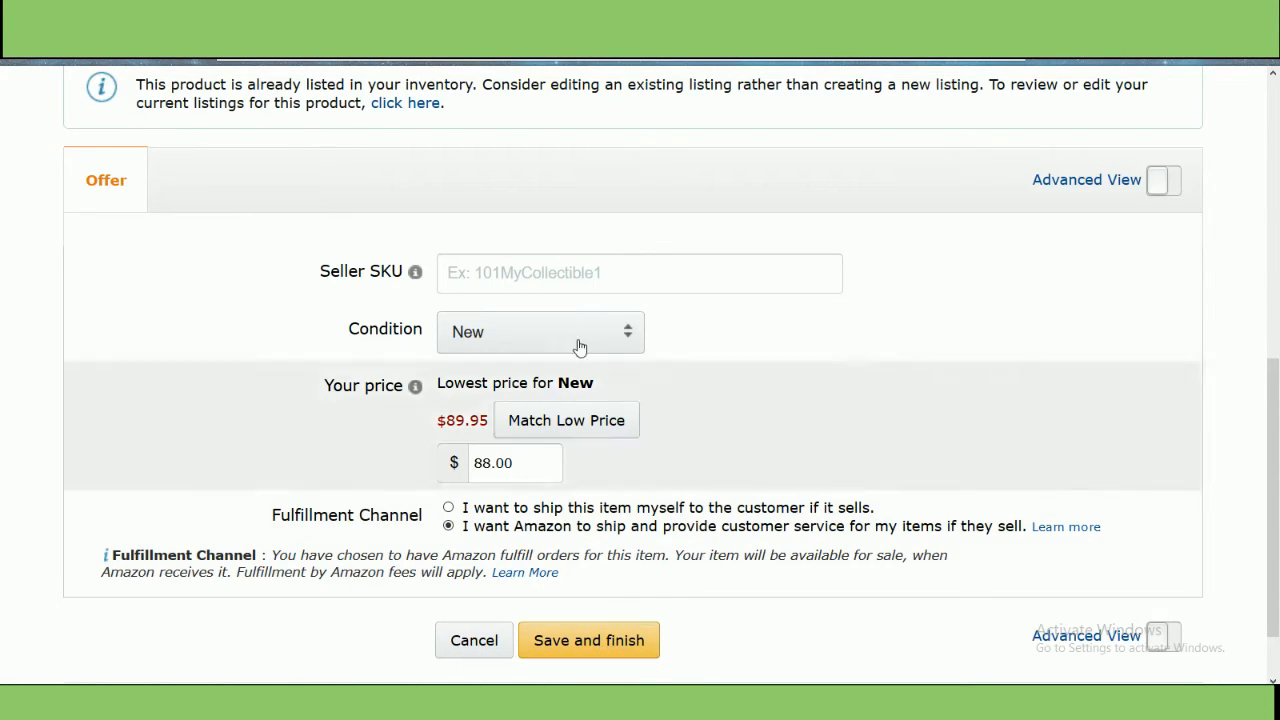
click(615, 643)
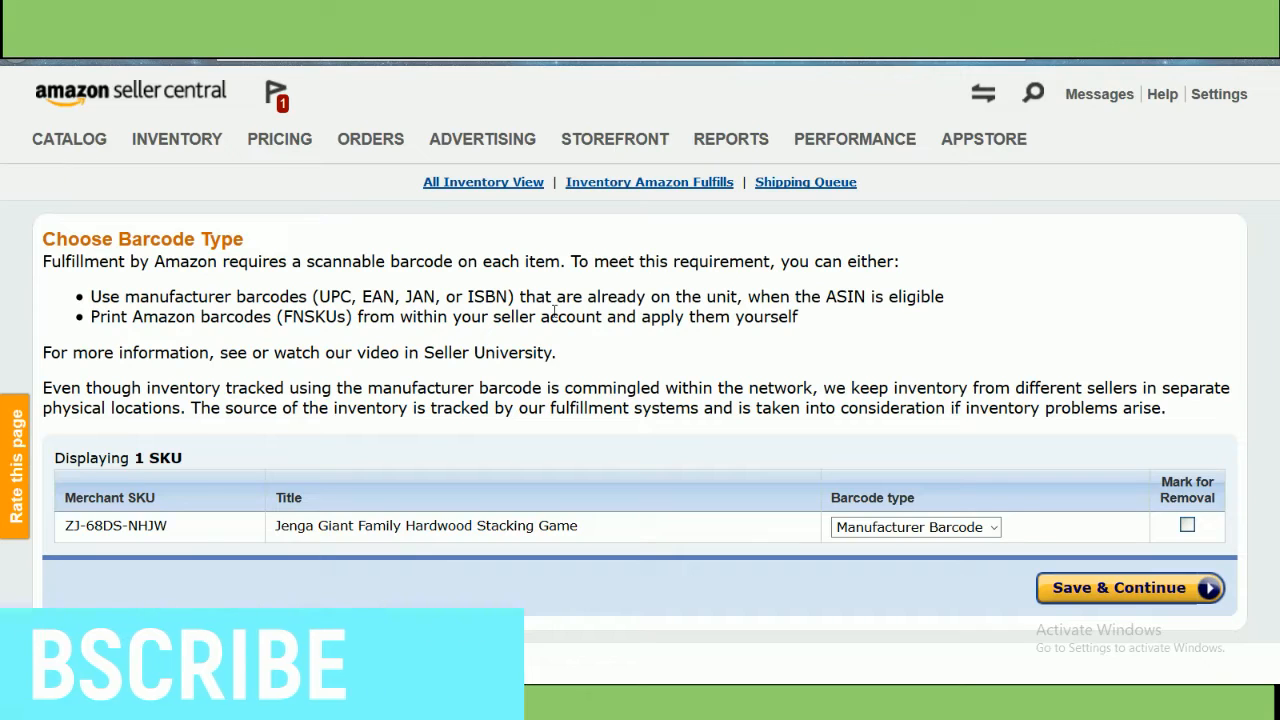
Step: Keep Manufacturer Barcode as the barcode type for the Jenga game and save the choice
drag(314, 296, 516, 297)
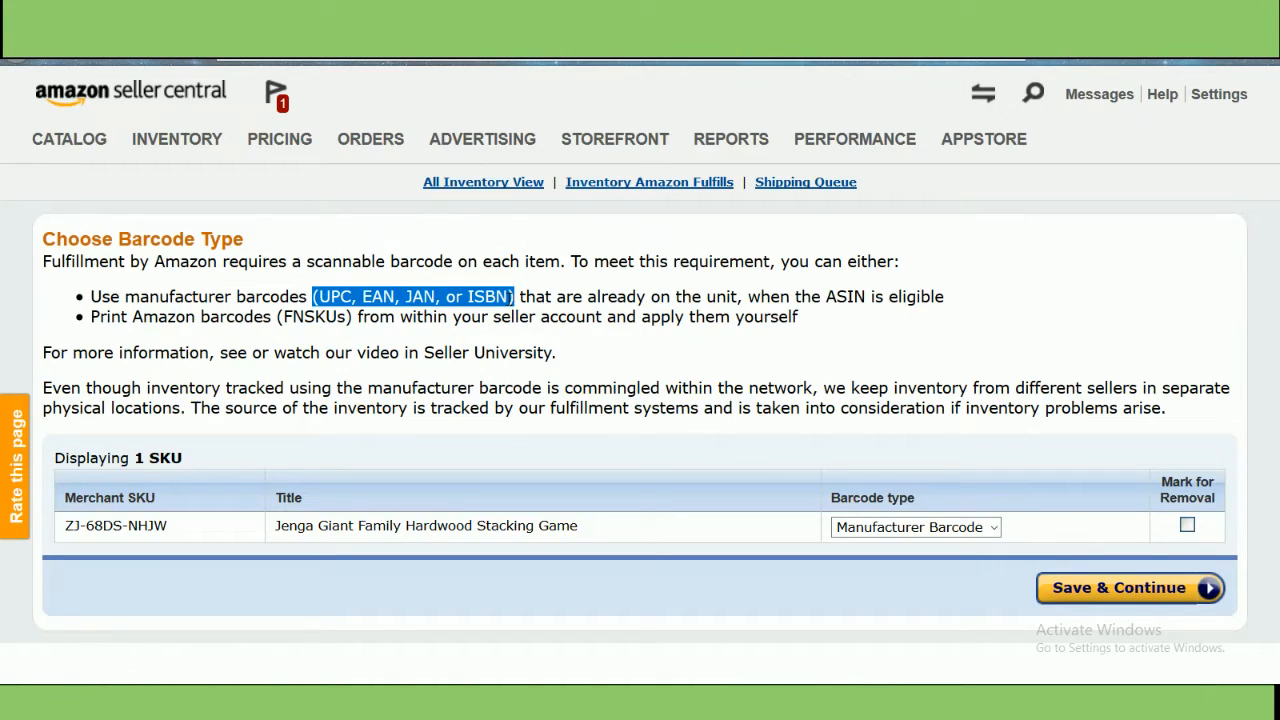
click(943, 534)
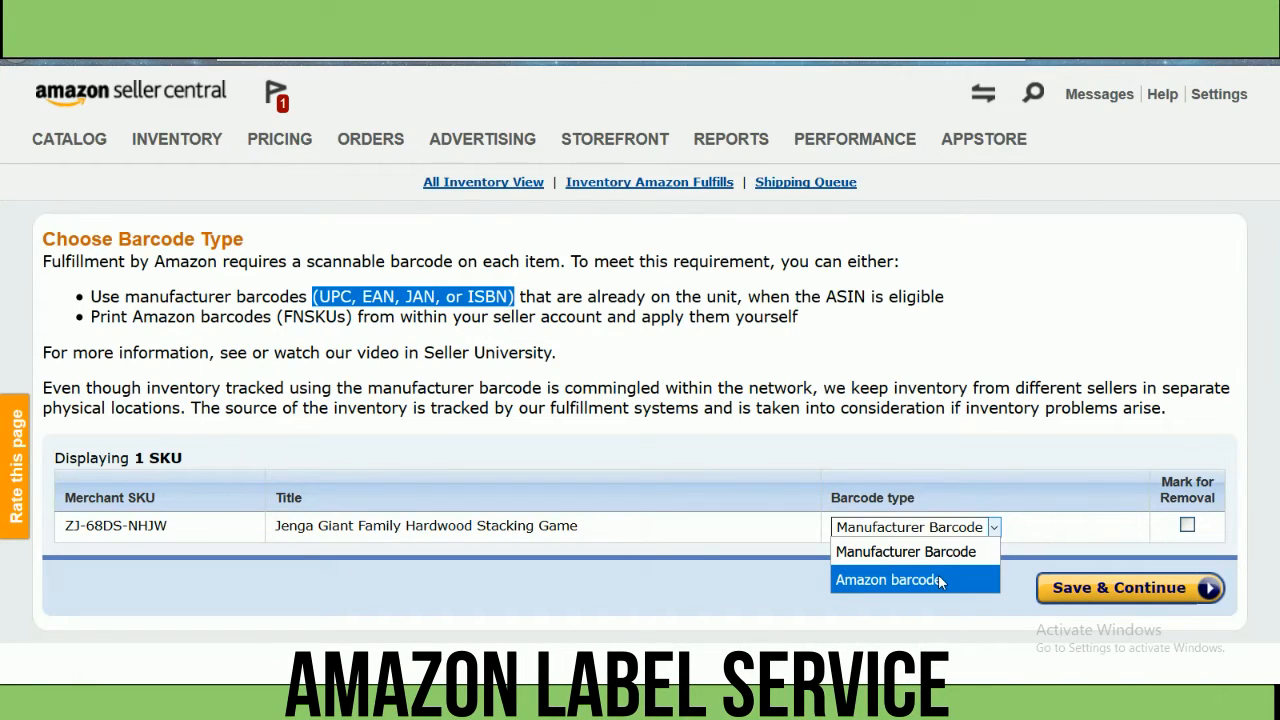
click(955, 553)
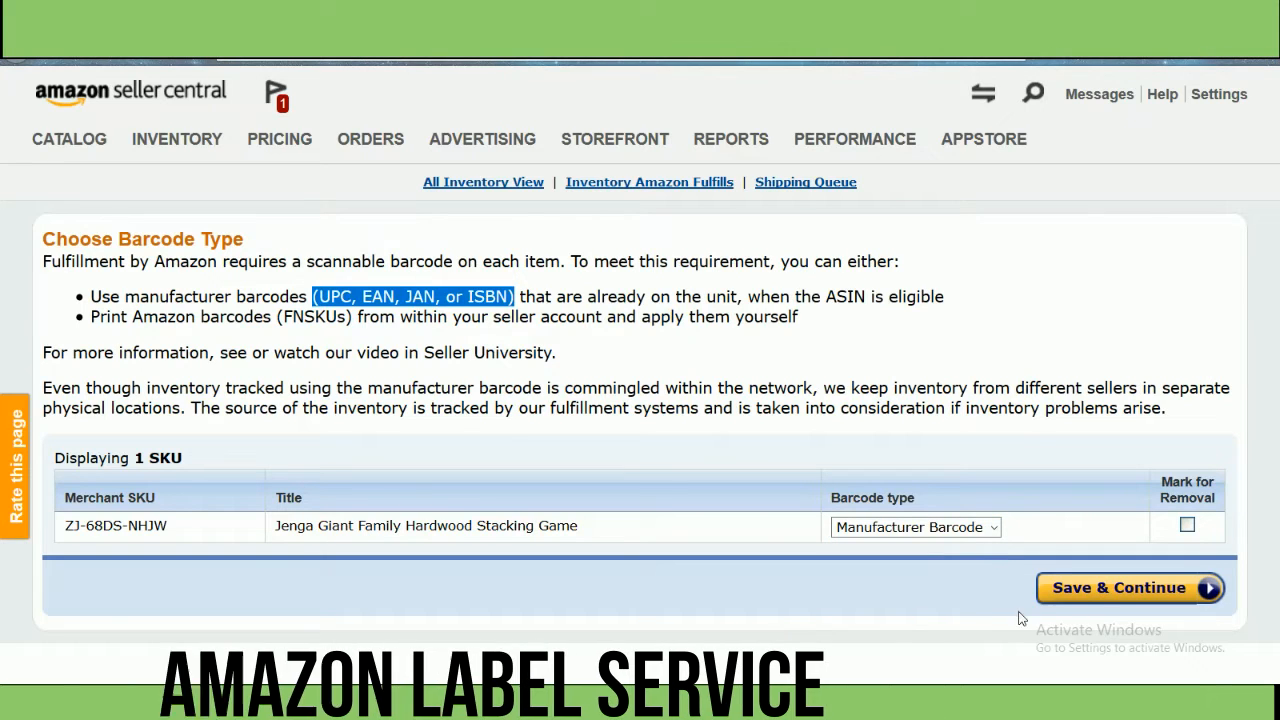
click(1052, 598)
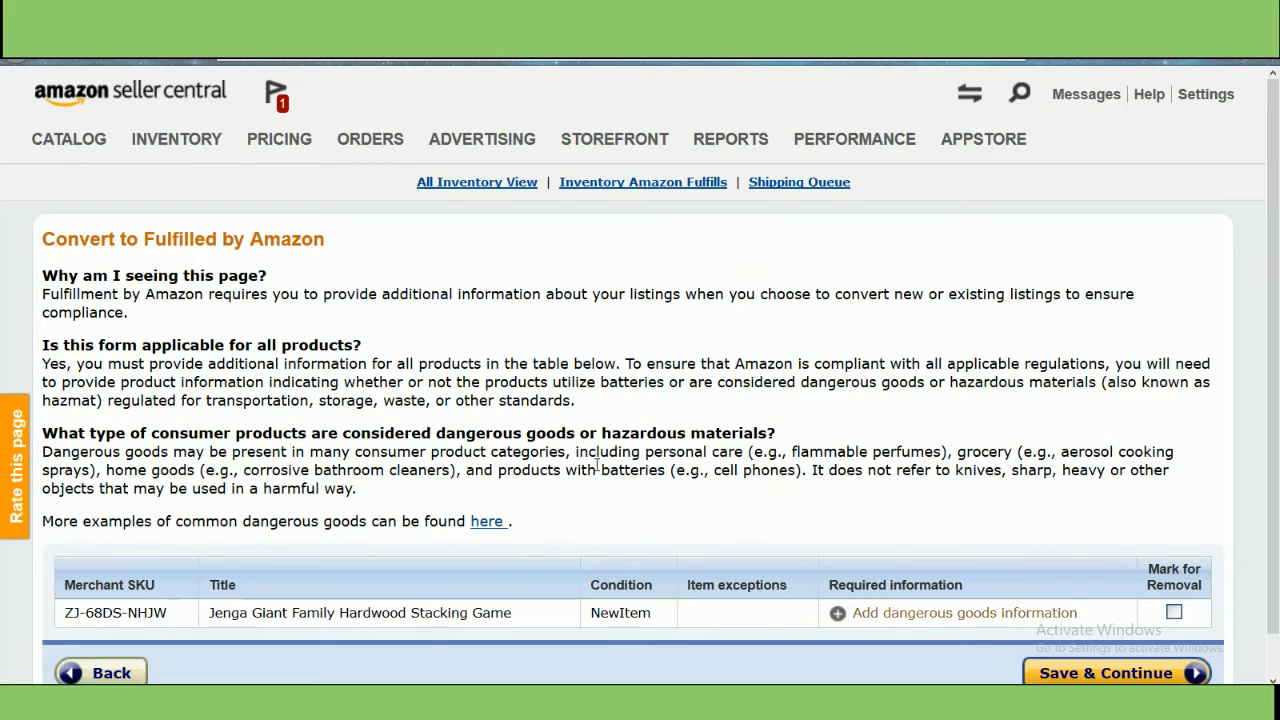
Step: Submit the dangerous goods information with No for batteries and No for hazardous material, and save the conversion to Fulfilled by Amazon
scroll(597, 464, down, 1)
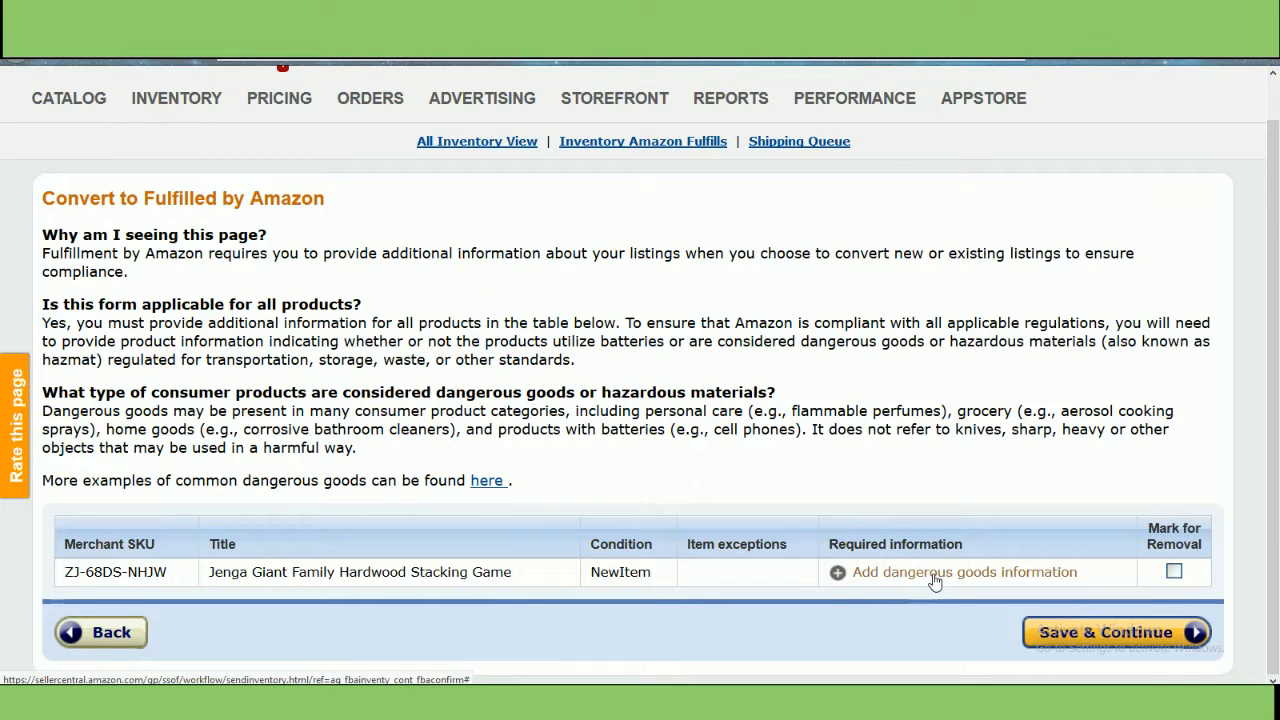
click(934, 581)
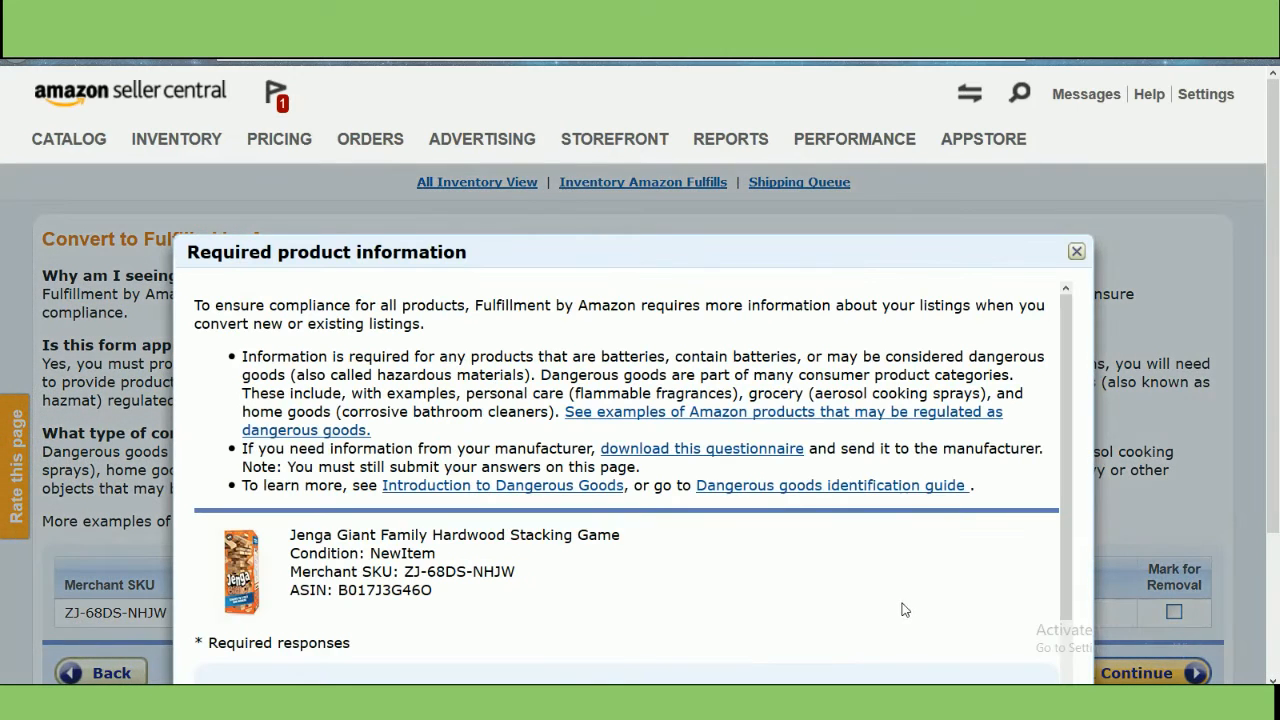
scroll(831, 566, down, 3)
scroll(833, 562, down, 3)
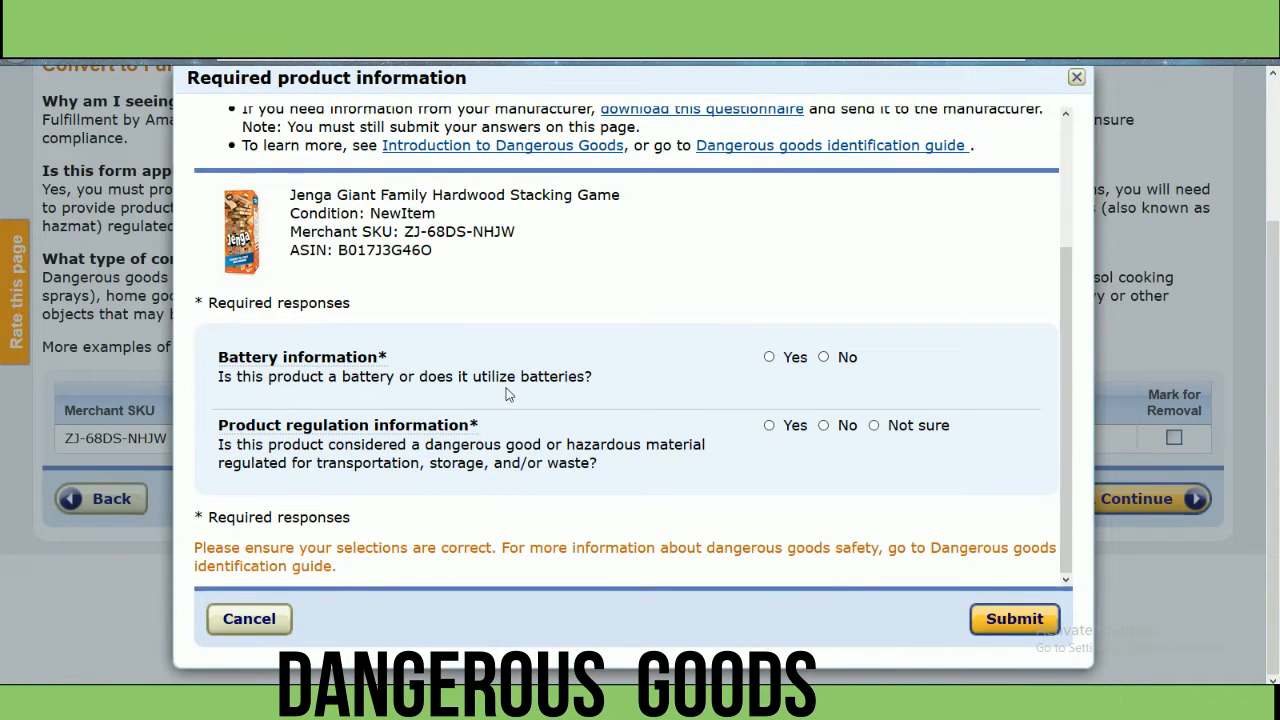
click(824, 357)
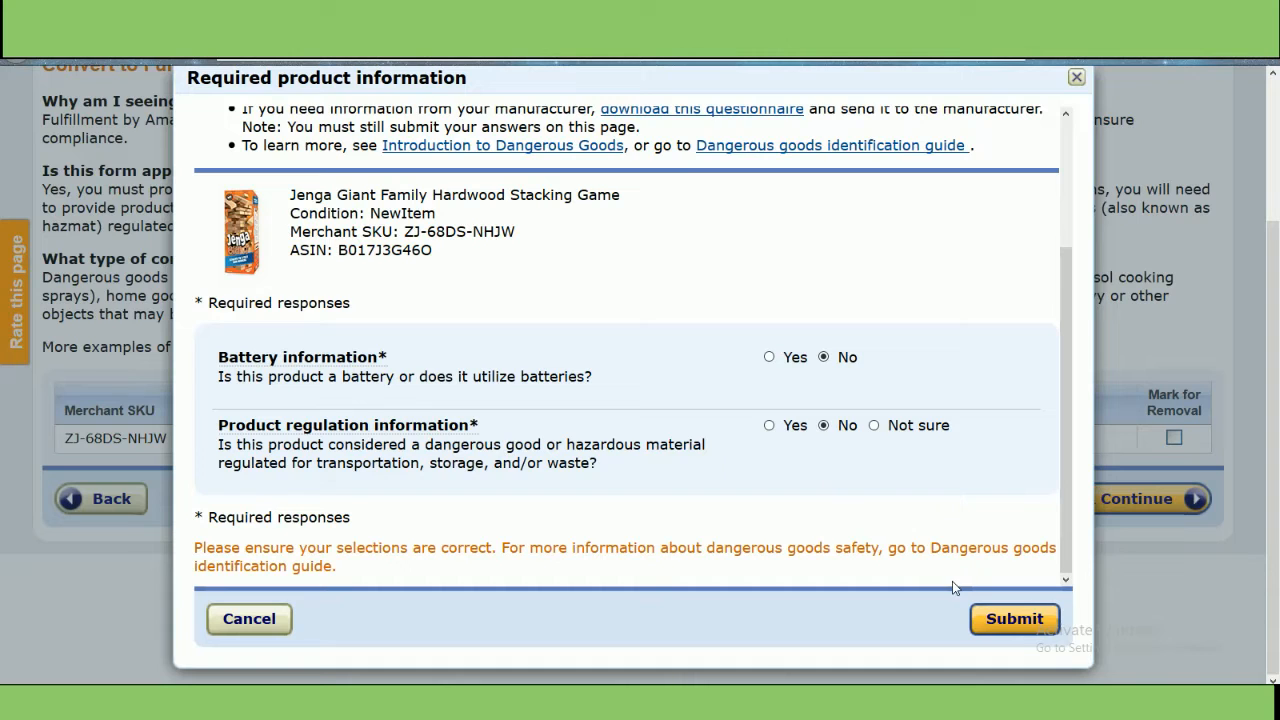
click(998, 620)
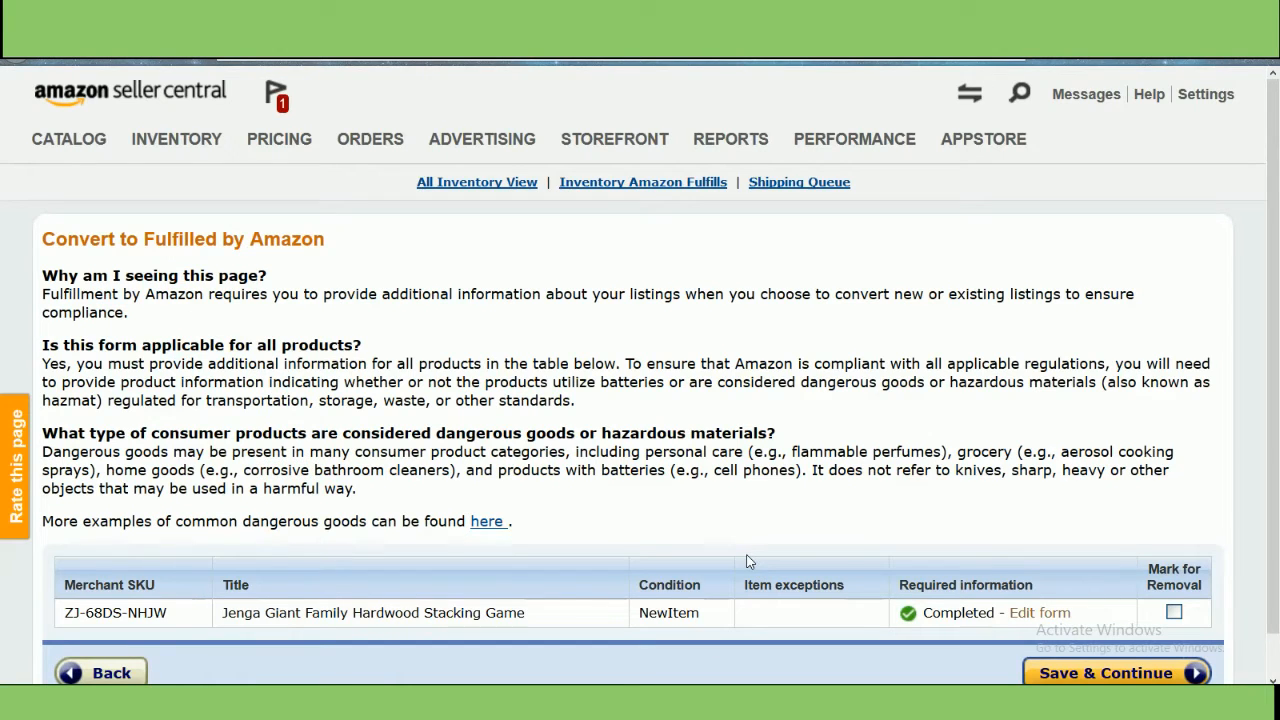
scroll(743, 556, down, 1)
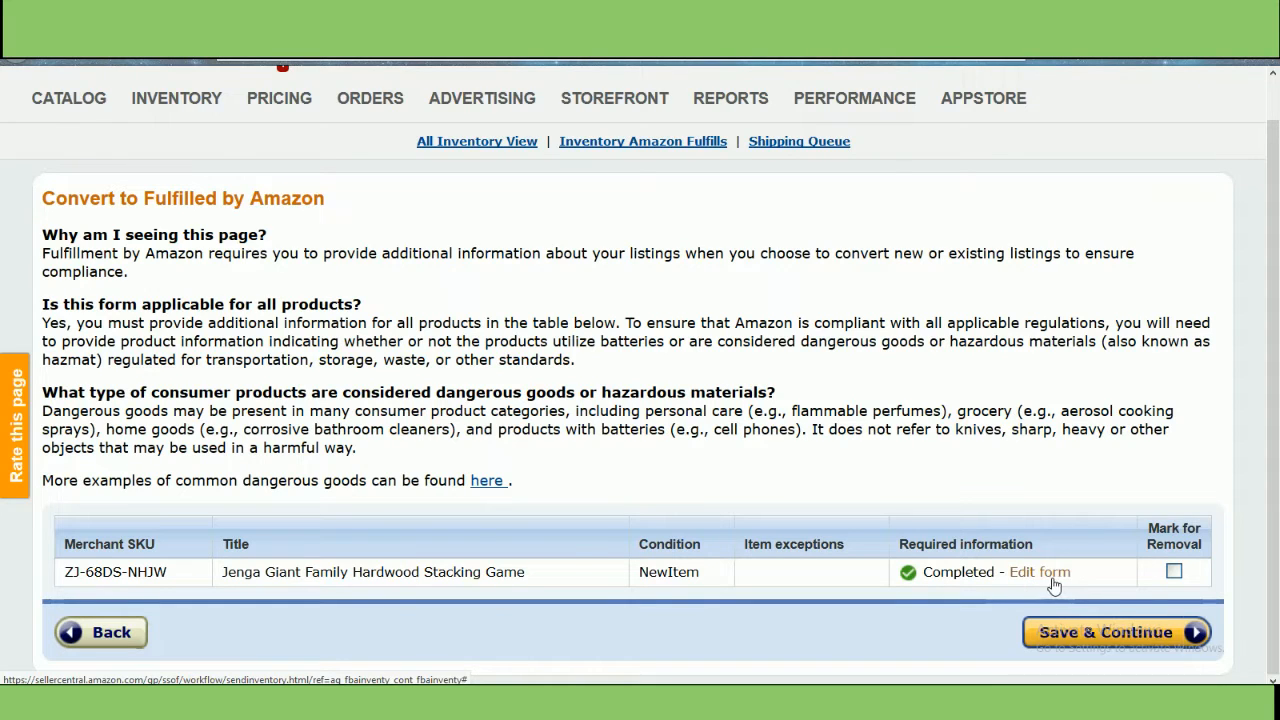
click(1080, 634)
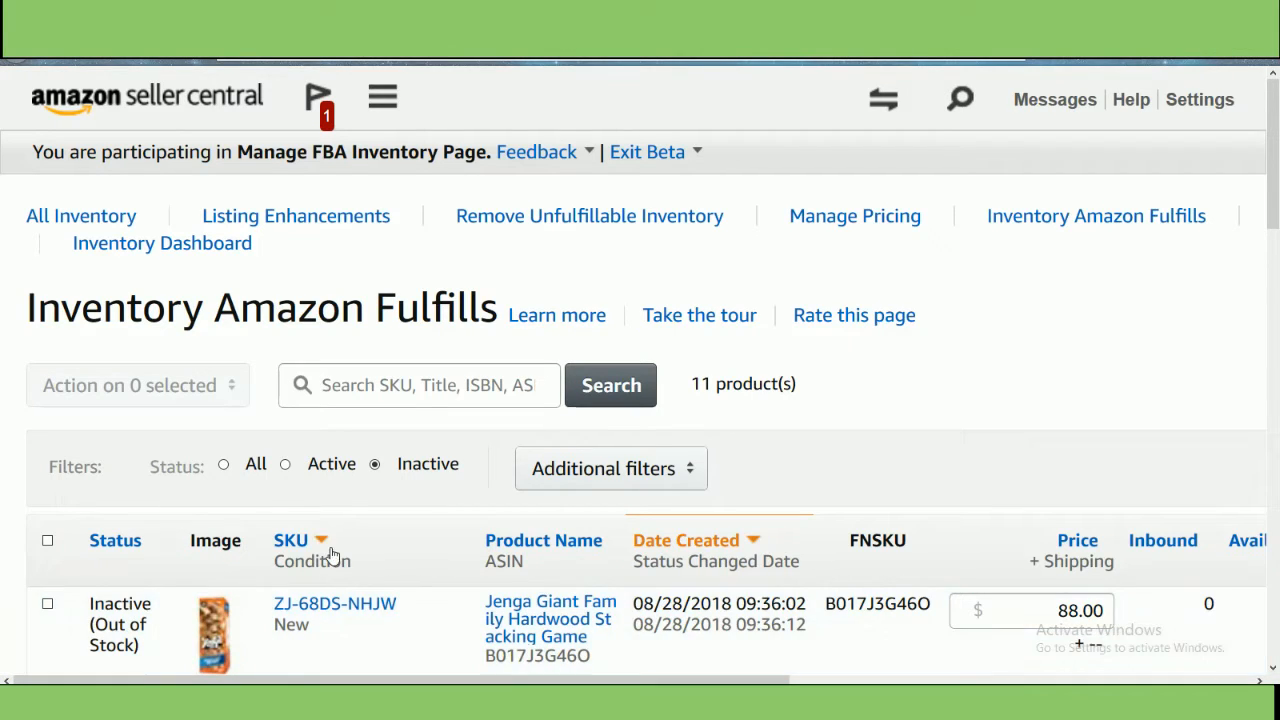
click(390, 112)
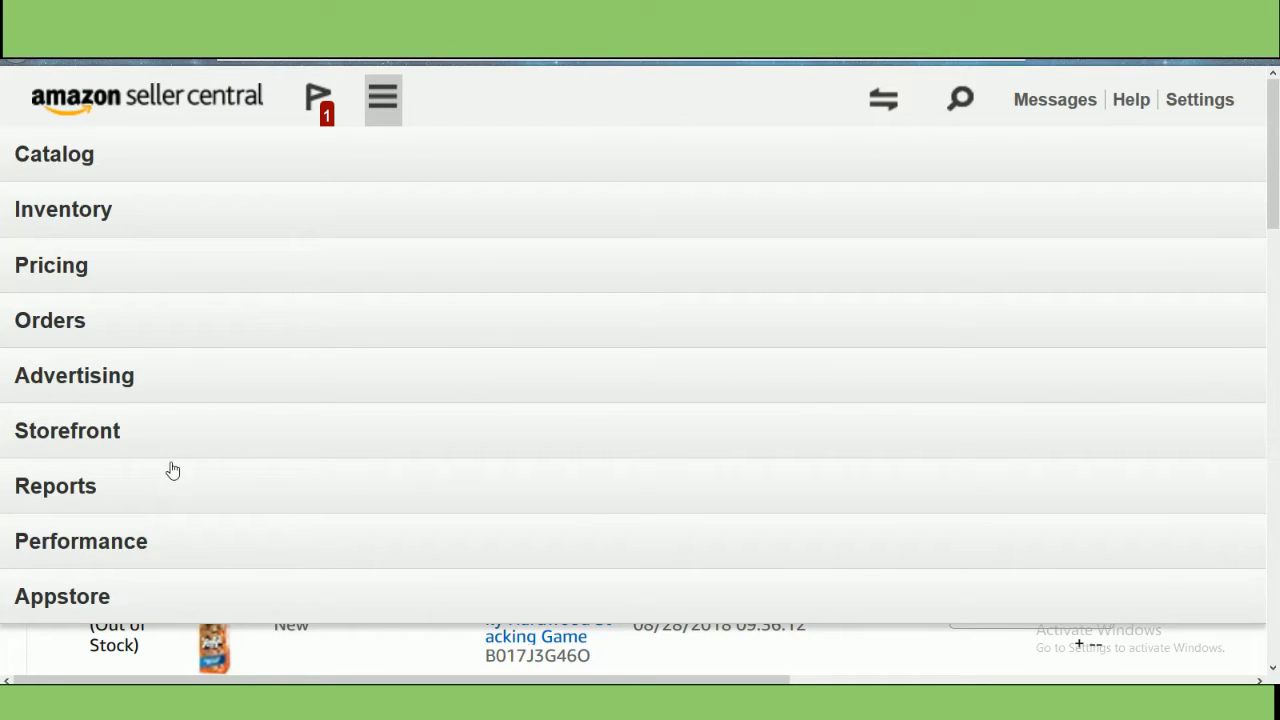
click(157, 216)
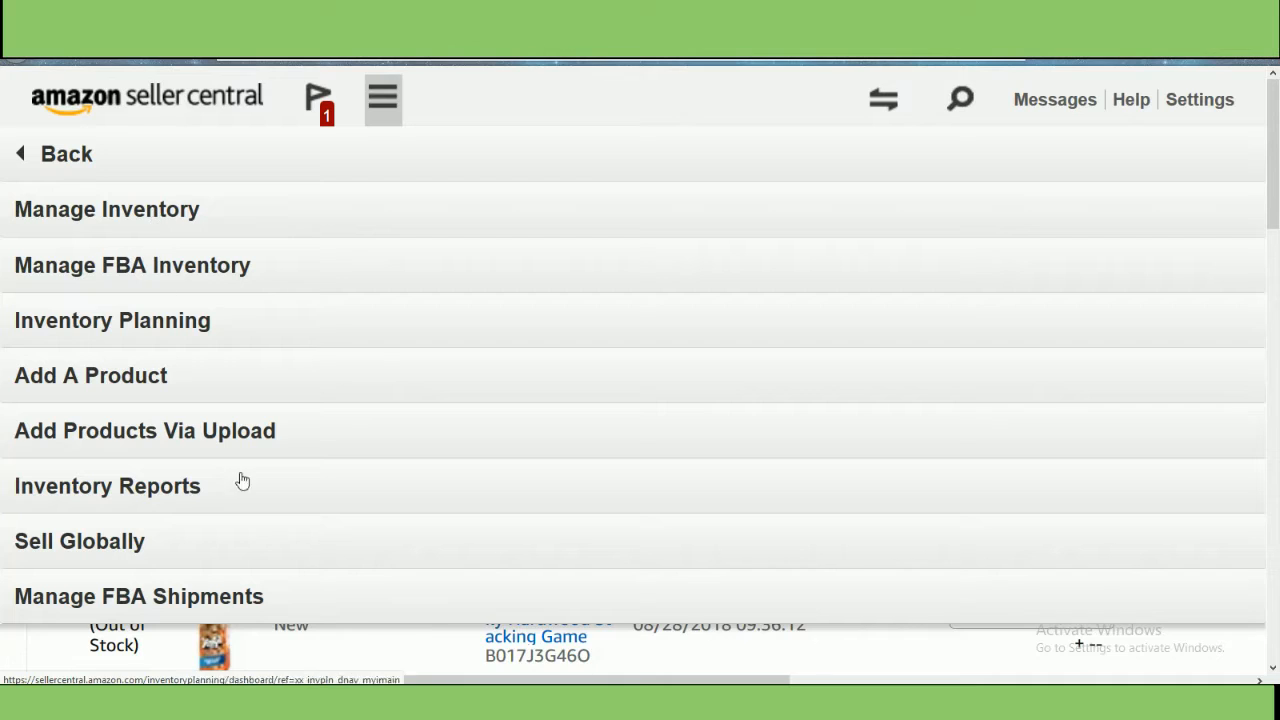
click(37, 647)
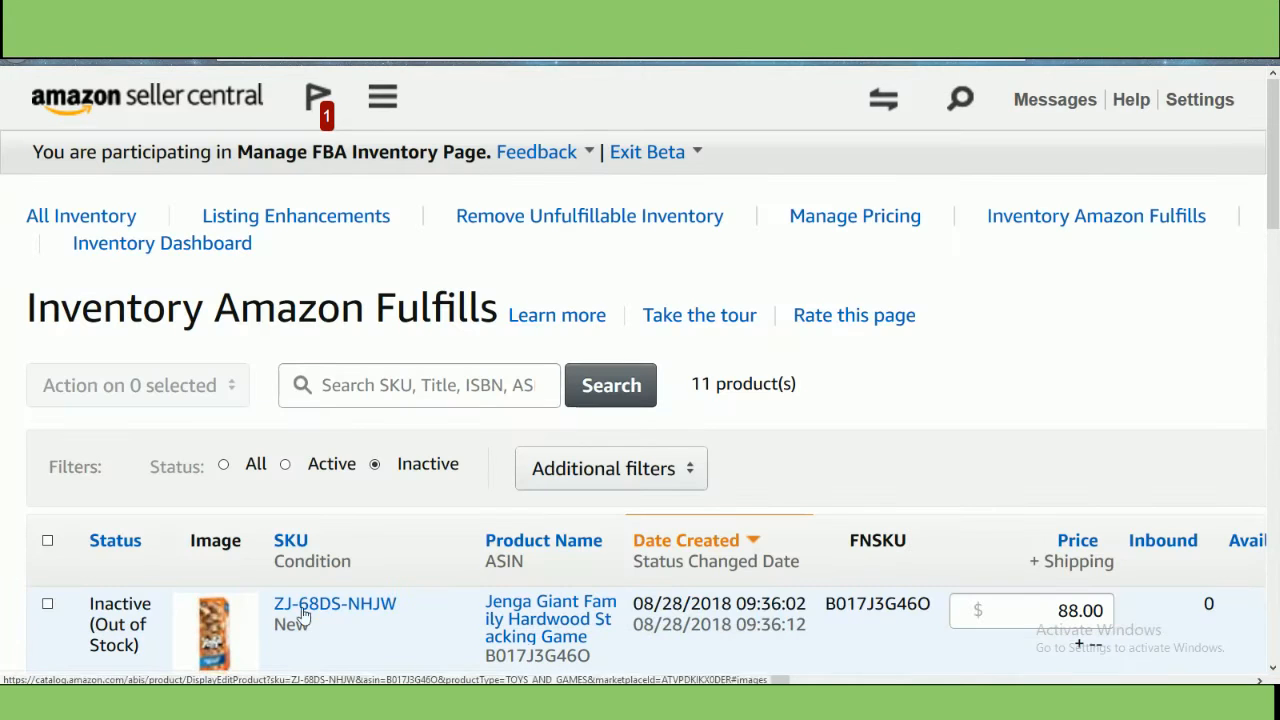
Step: Start a Send/replenish inventory action for the inactive Jenga Giant Family Hardwood Stacking Game listing
click(49, 605)
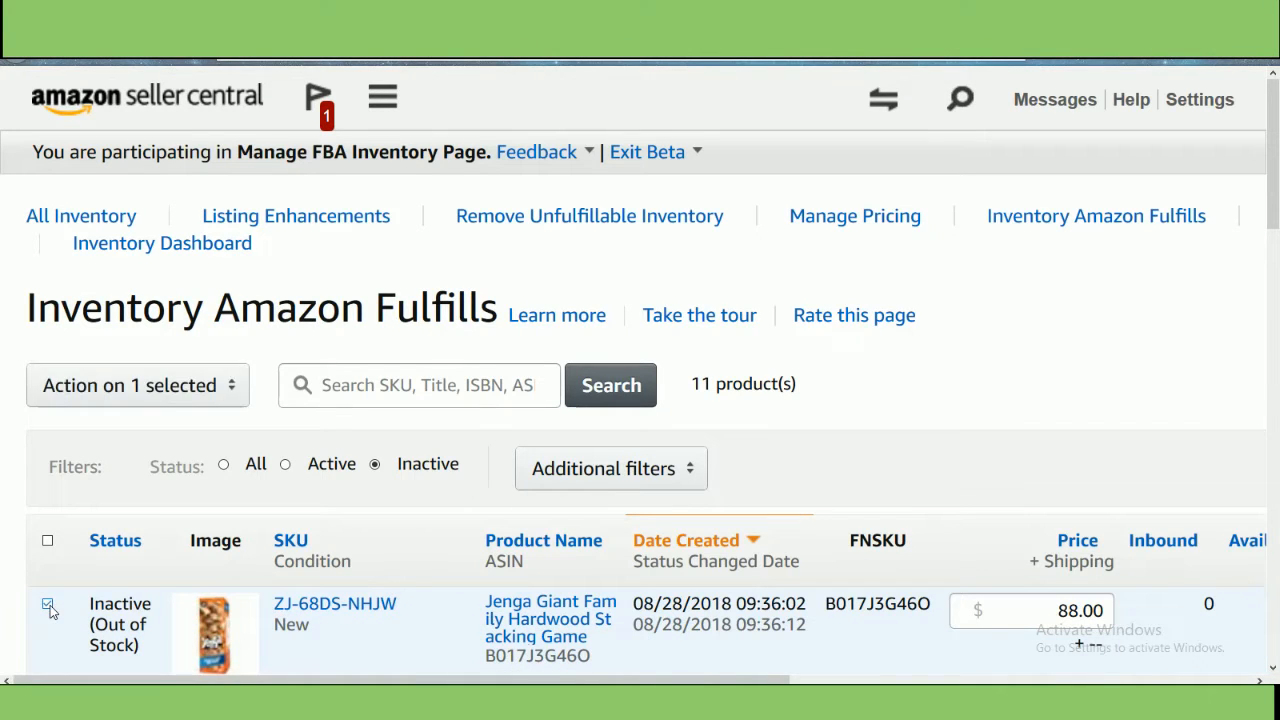
click(219, 397)
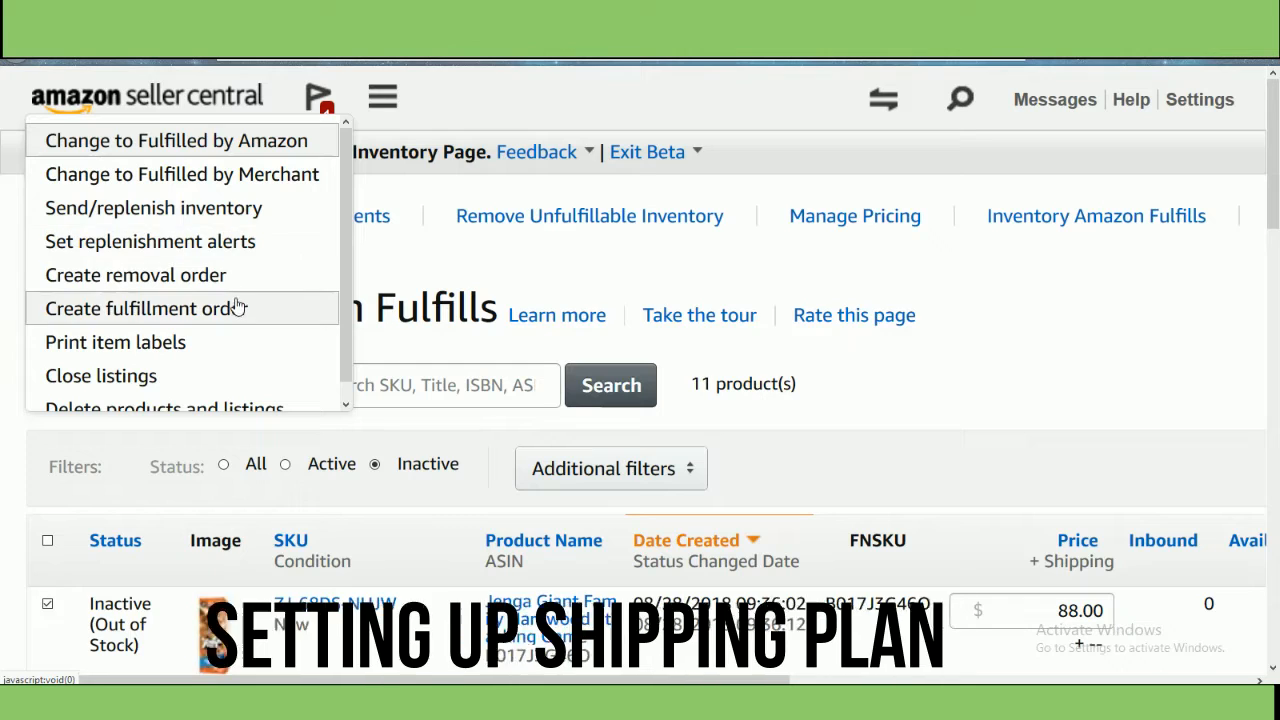
click(140, 208)
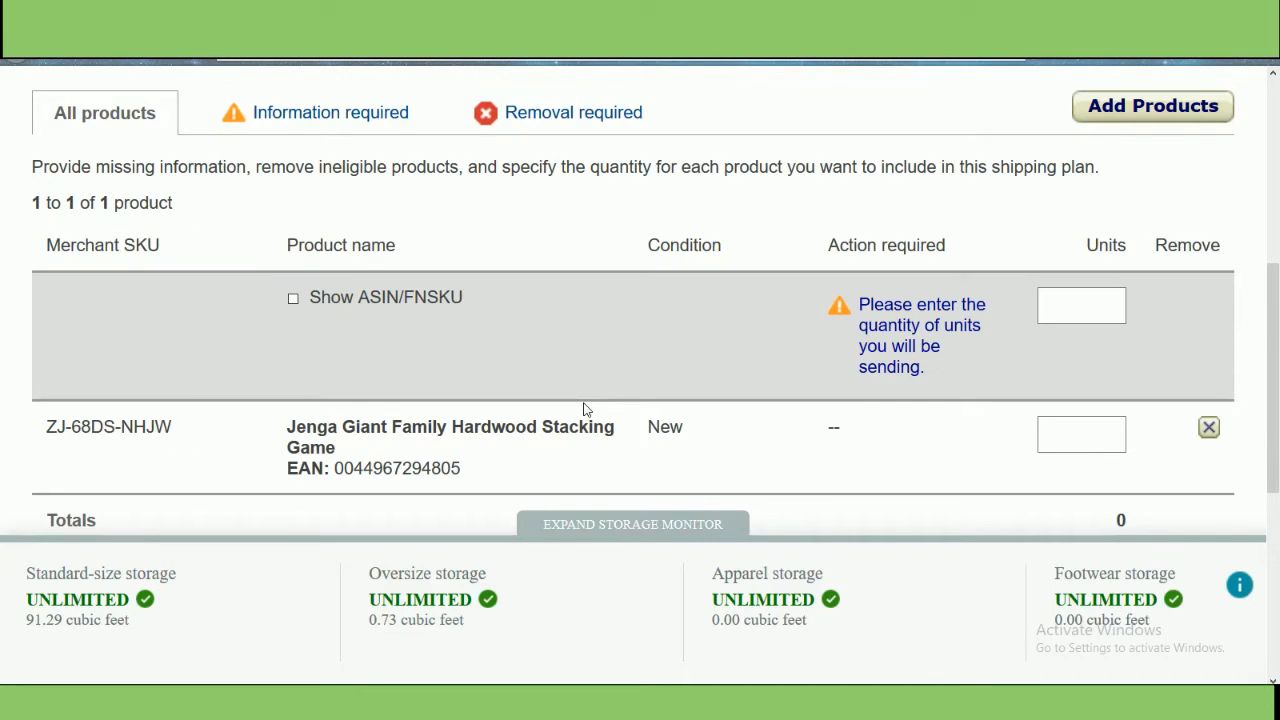
Step: Set the quantity for all products in the shipping plan to 25 units and continue
click(1096, 311)
text(25)
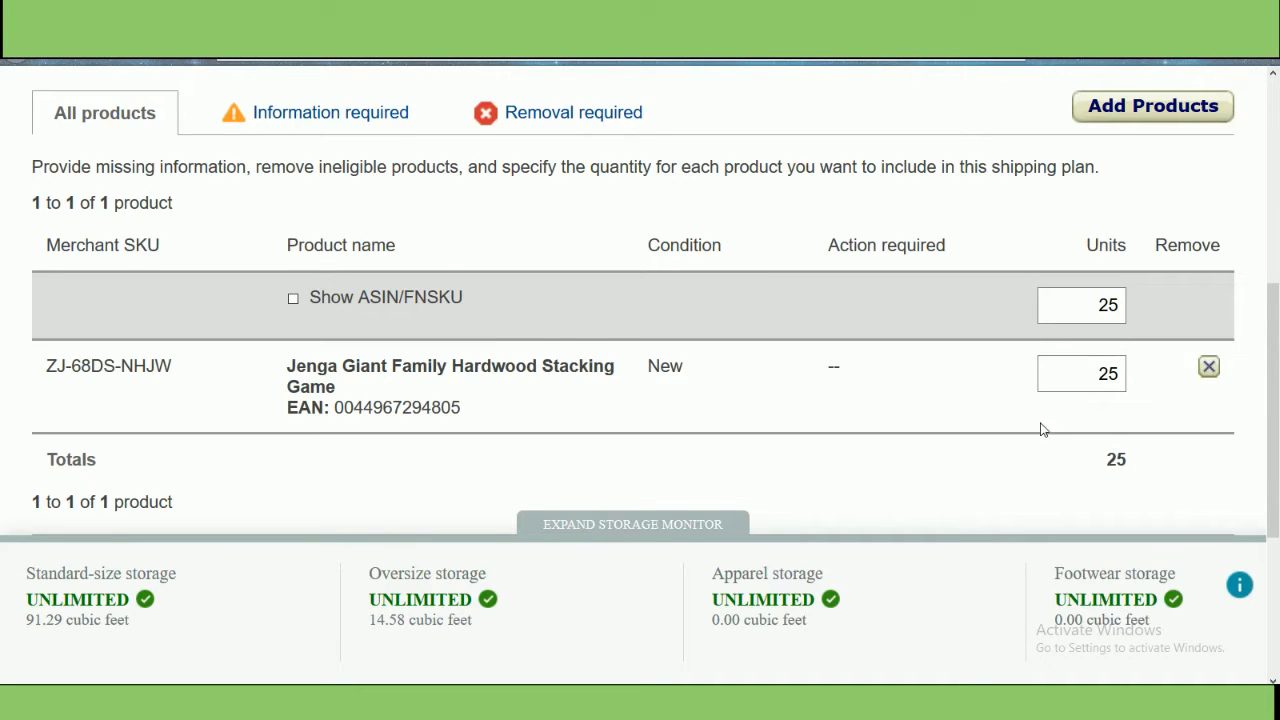
scroll(987, 395, down, 3)
click(1103, 292)
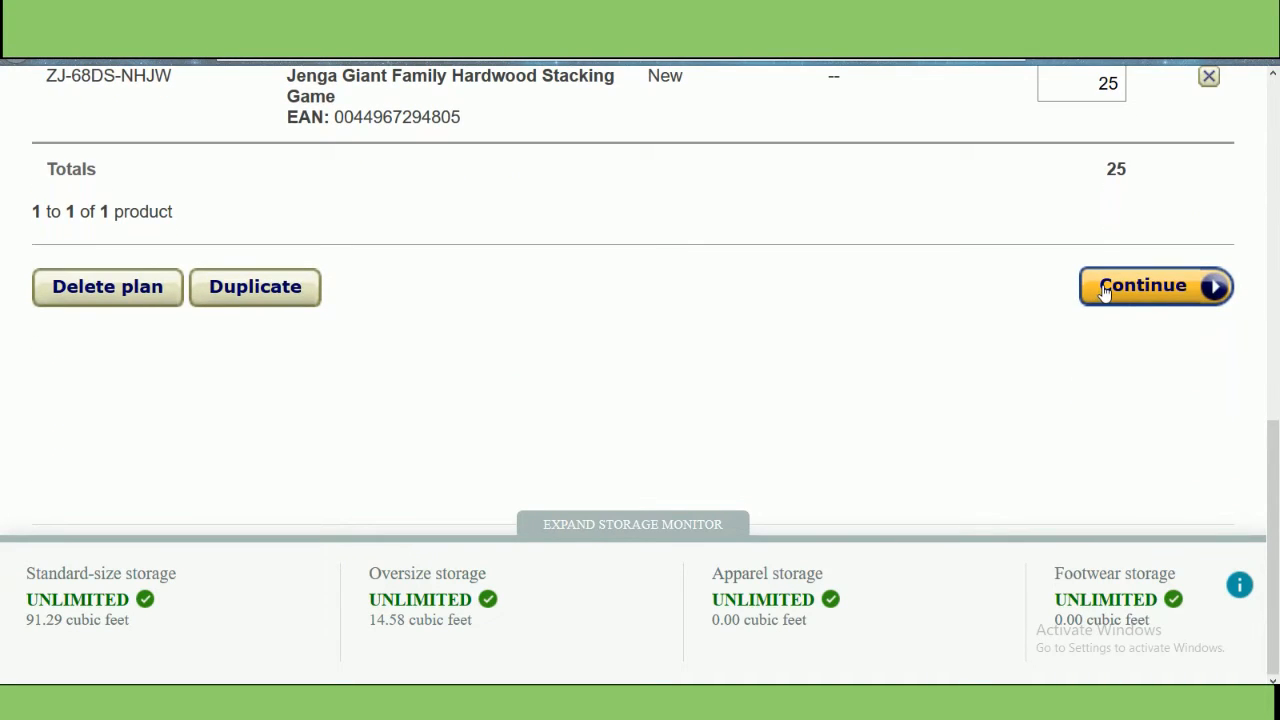
Step: Assign prep of all products in the shipping plan to Merchant and continue past the labeling stage
scroll(857, 304, up, 2)
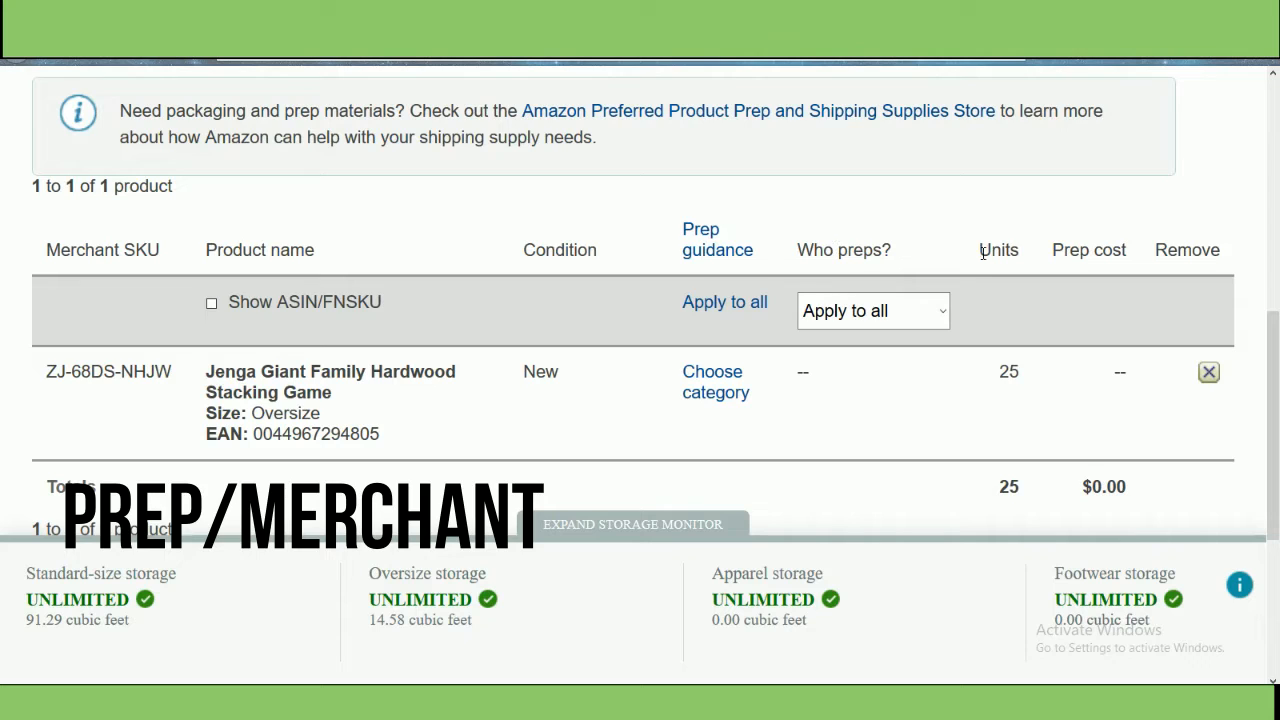
click(890, 307)
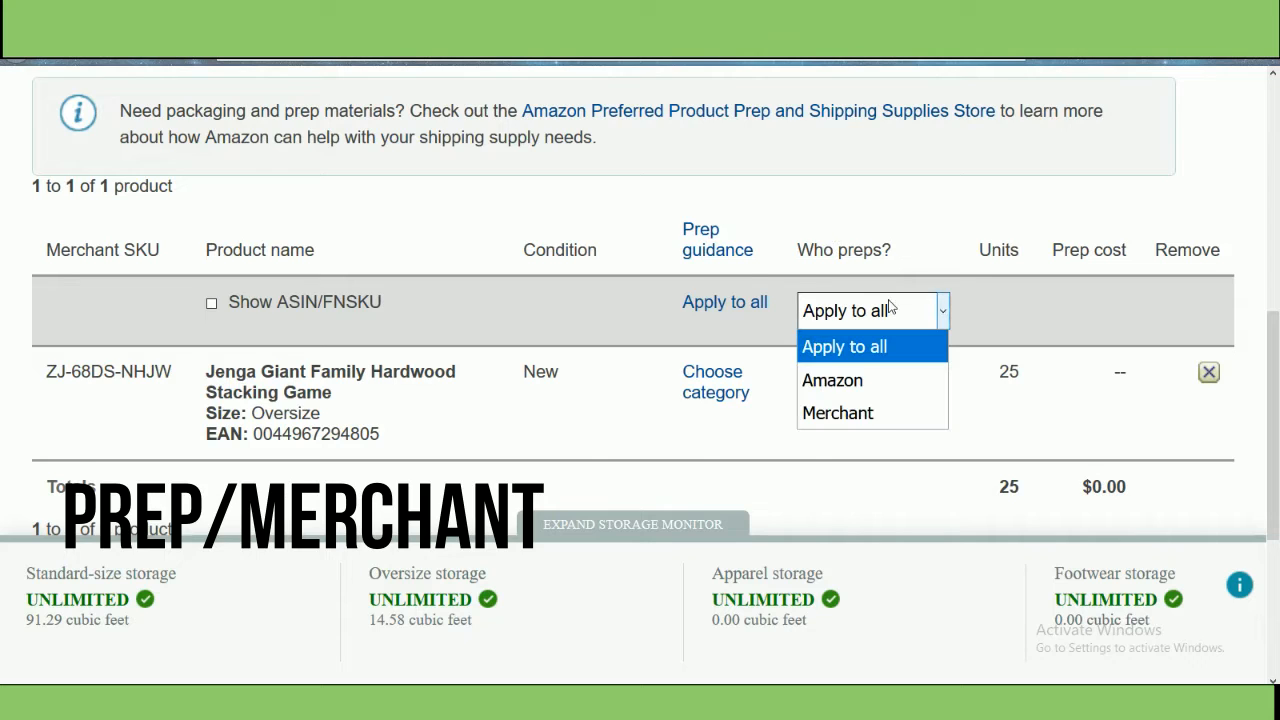
click(884, 415)
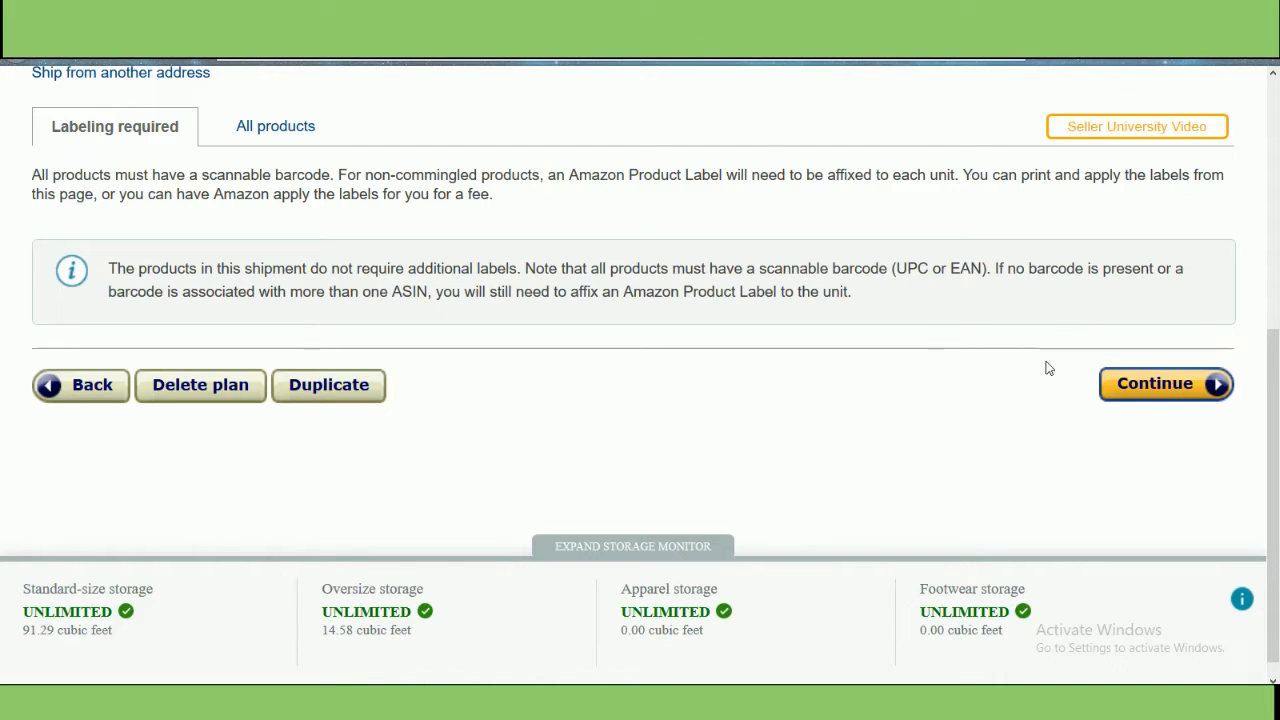
click(1134, 382)
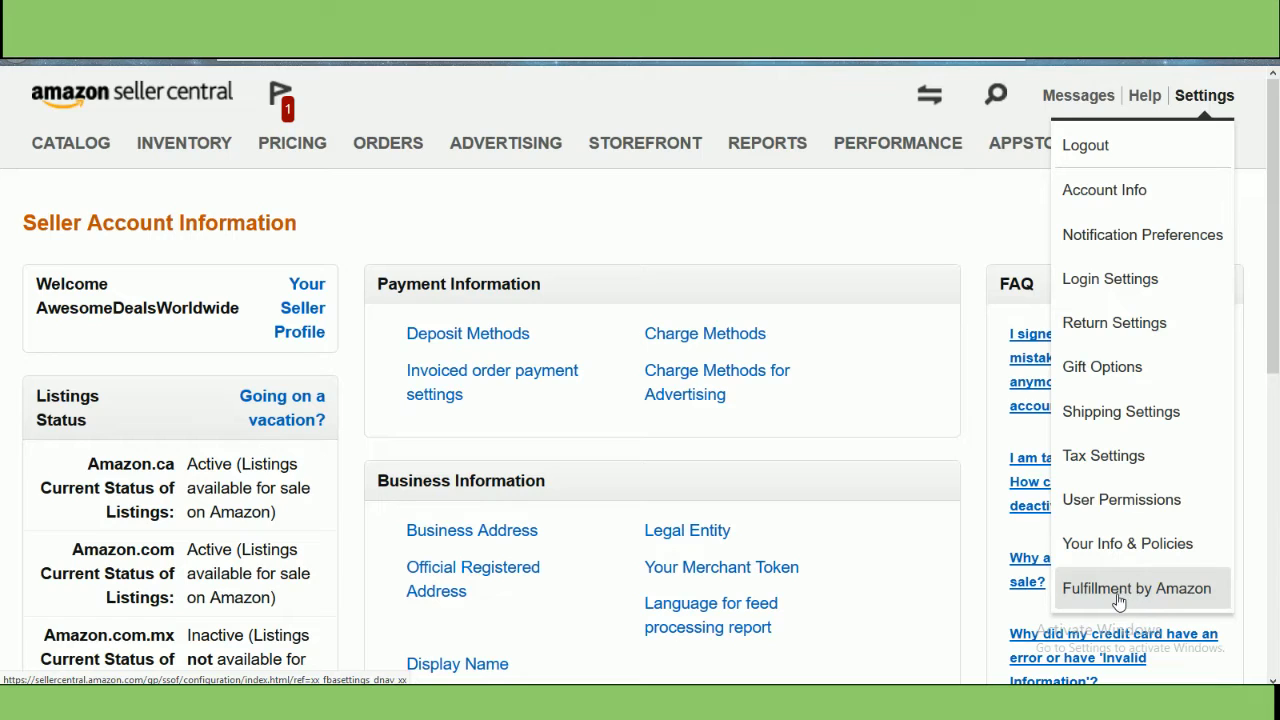
Step: Open the Fulfillment by Amazon settings and review the inbound settings and the default prep and labeling options
click(1119, 598)
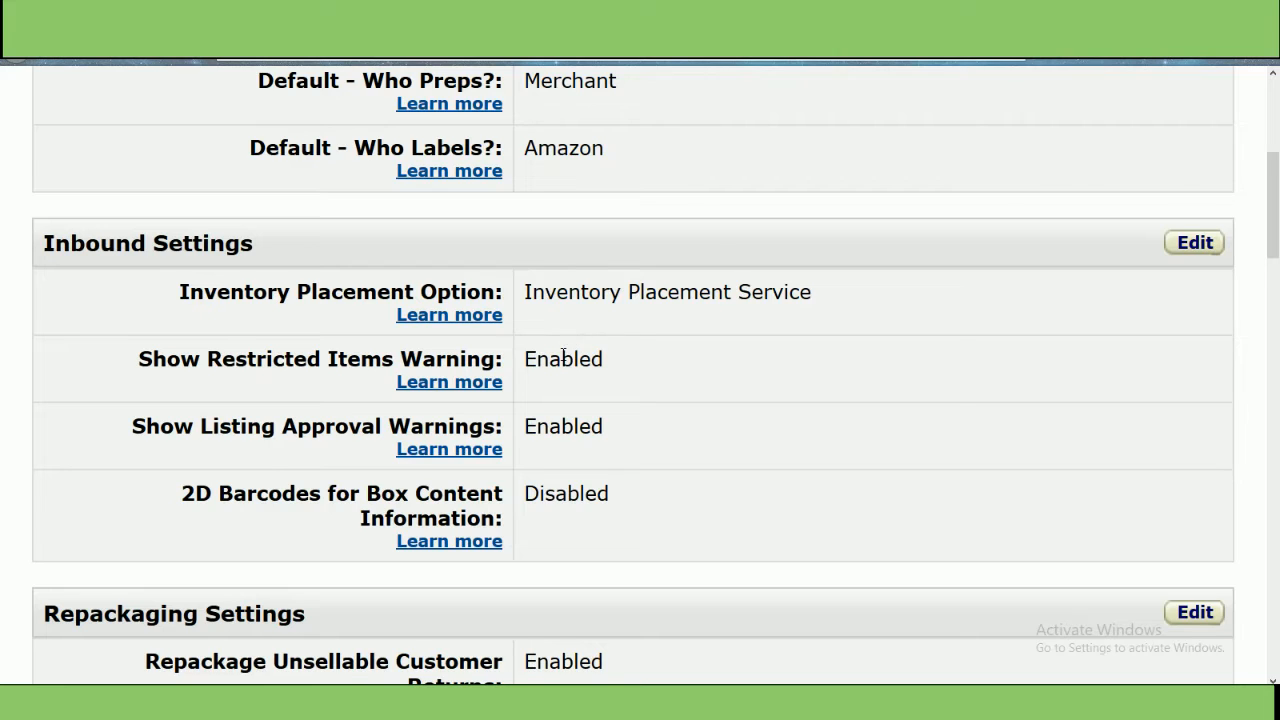
scroll(540, 320, up, 2)
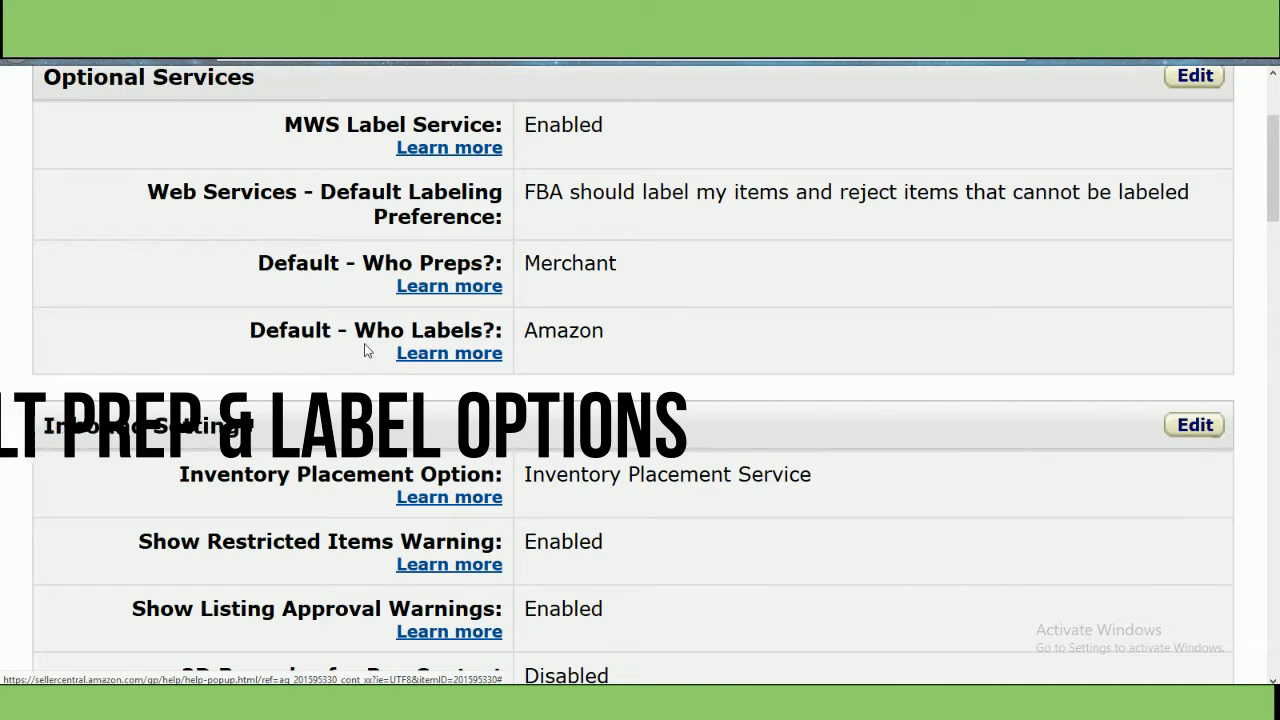
drag(354, 330, 497, 330)
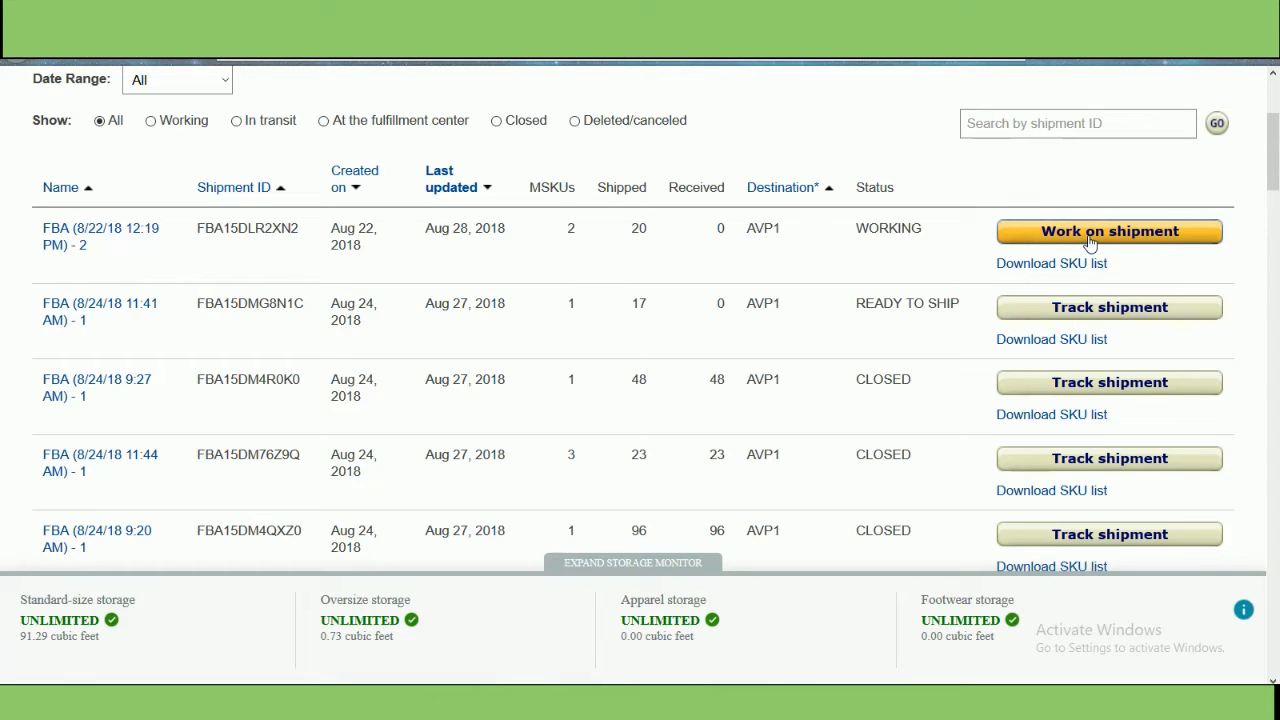
Step: Open the shipment with WORKING status for further work and set its packing option to Everything in one box
click(1089, 238)
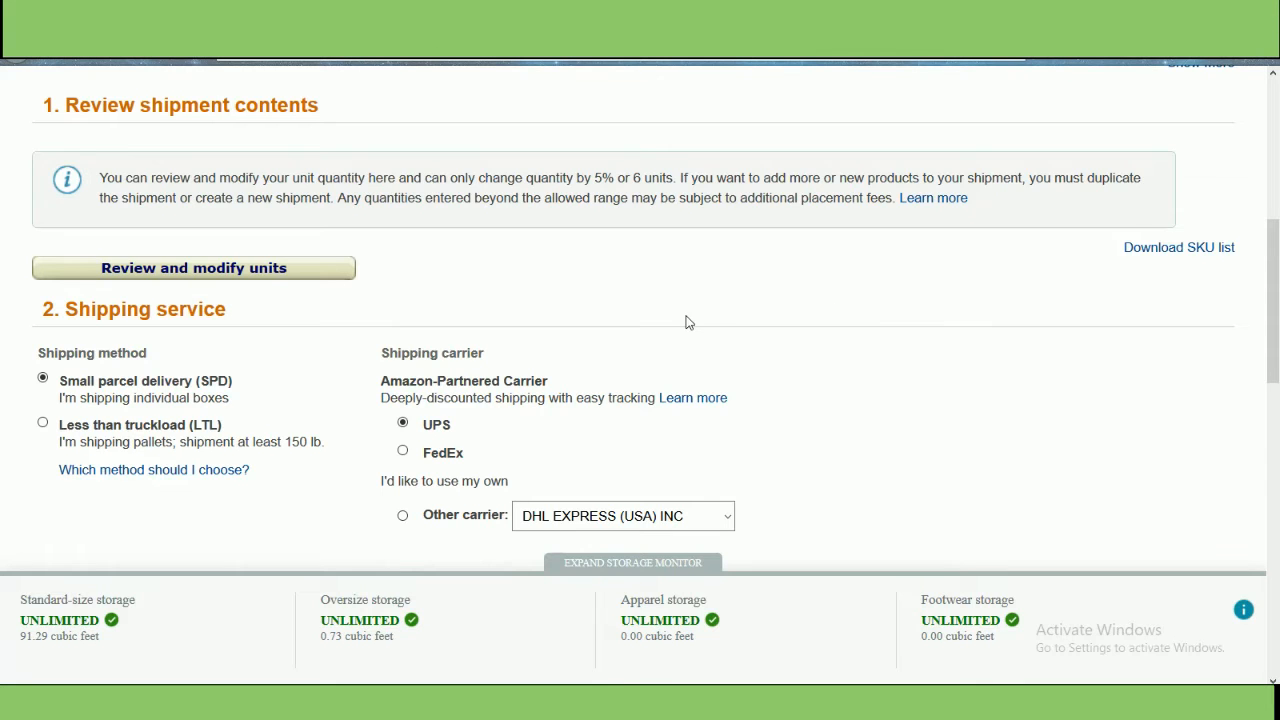
scroll(686, 320, down, 1)
scroll(686, 320, down, 1)
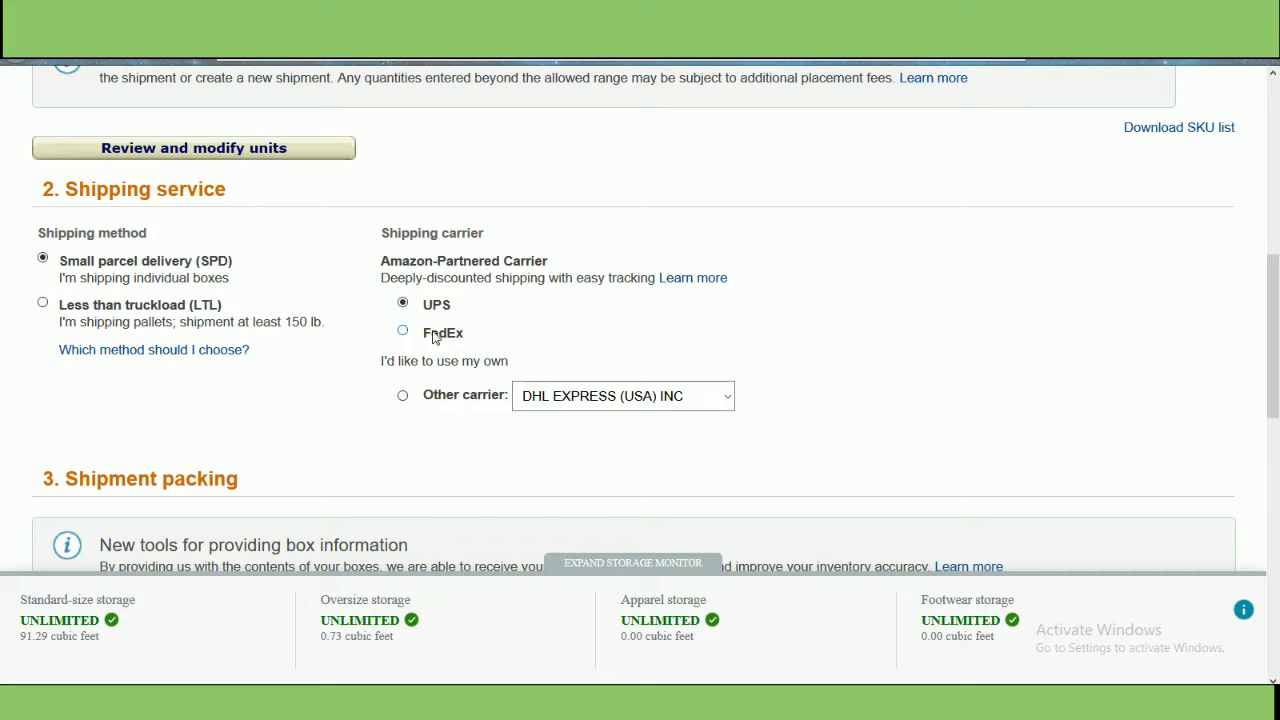
scroll(447, 322, down, 3)
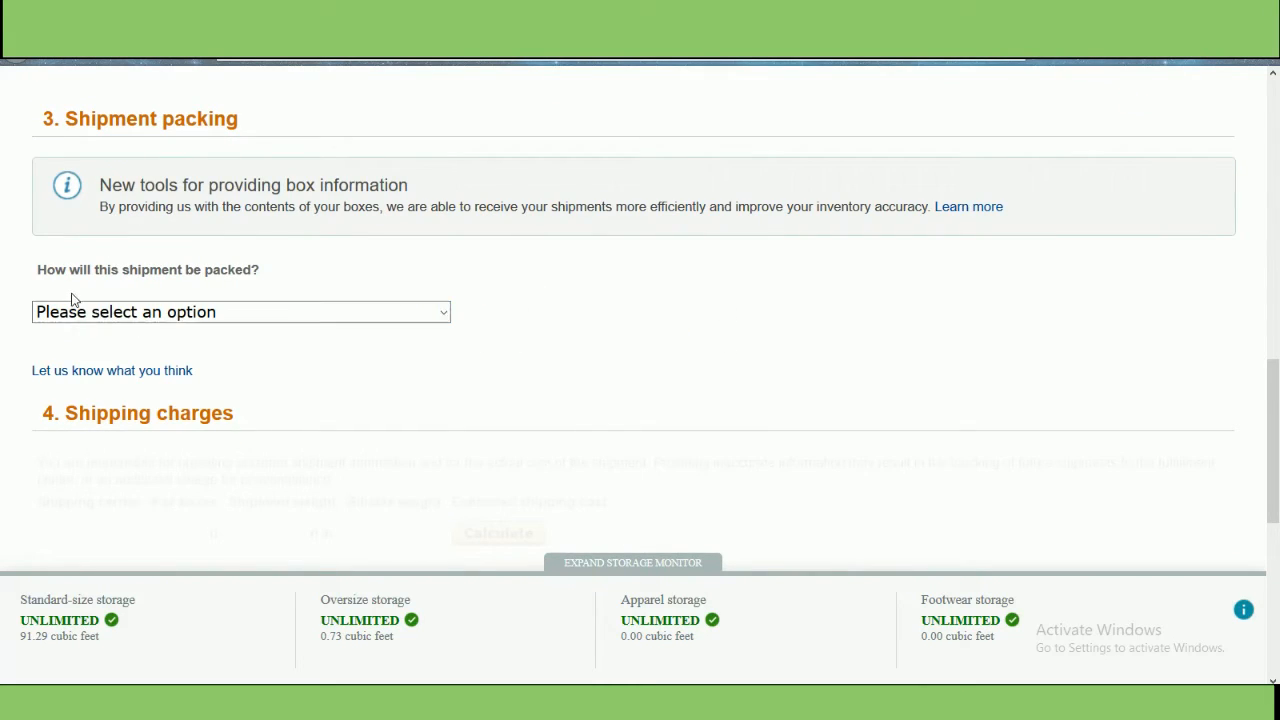
click(330, 313)
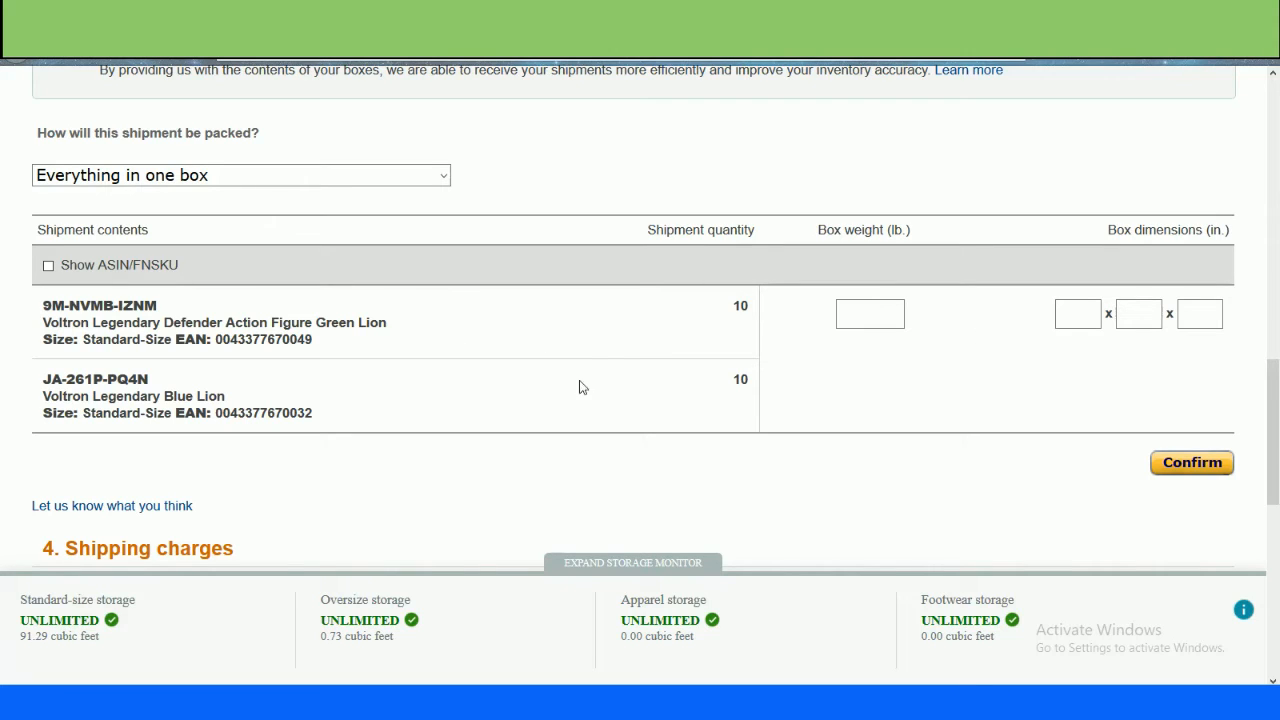
Step: Set the box weight to 5.5 lb and the box dimensions to 10 x 10 x 12 in, and confirm the box information
click(891, 316)
text(5.5)
click(980, 349)
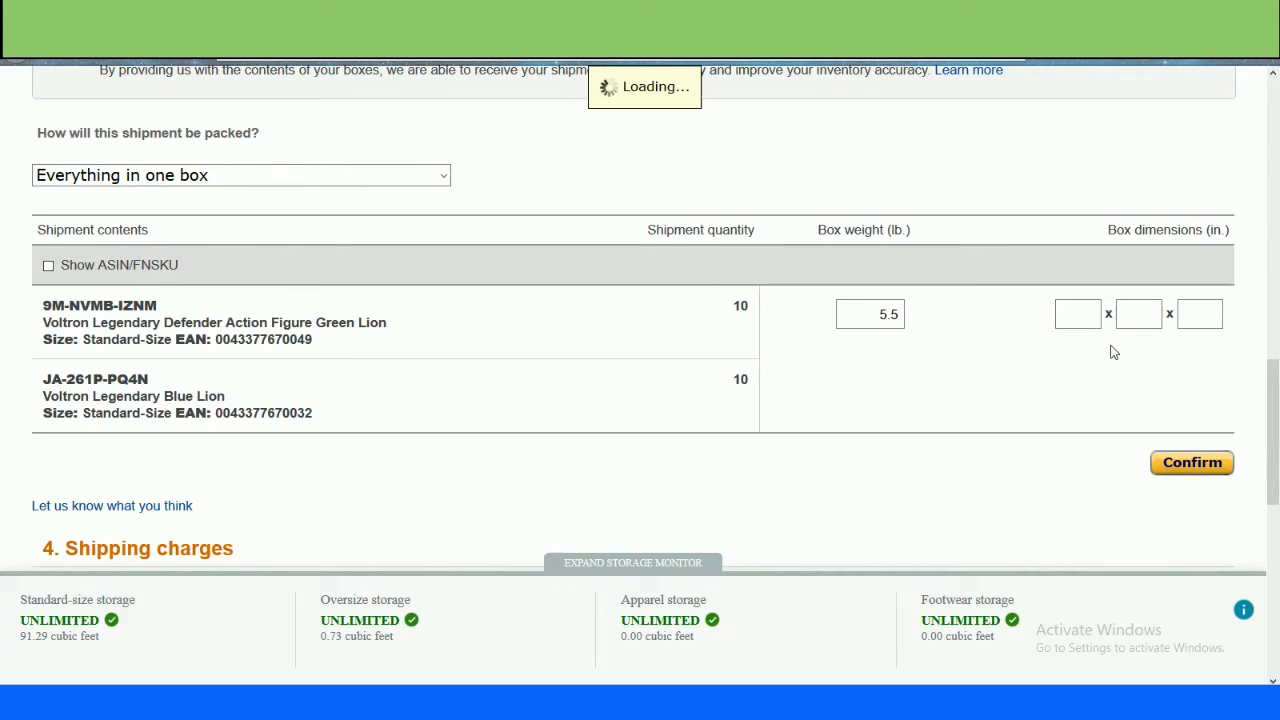
click(1085, 318)
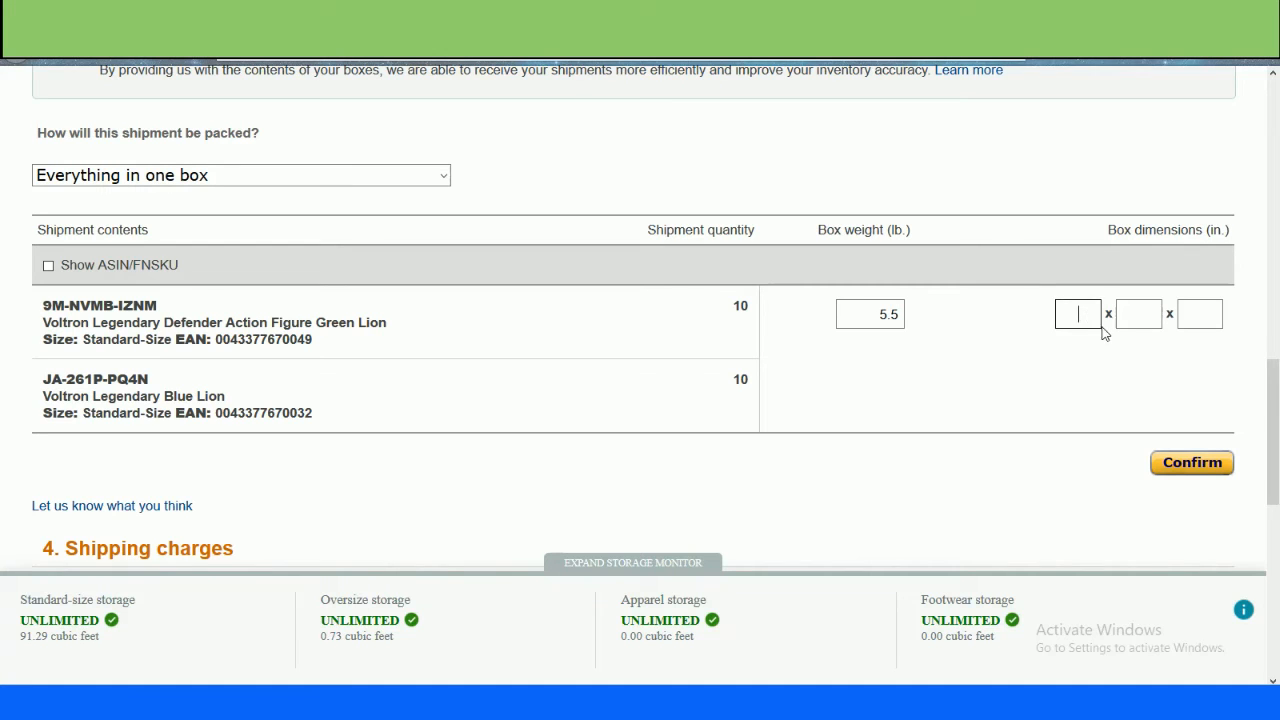
text(10)
key(Tab)
text(10)
key(Tab)
text(12)
click(1112, 407)
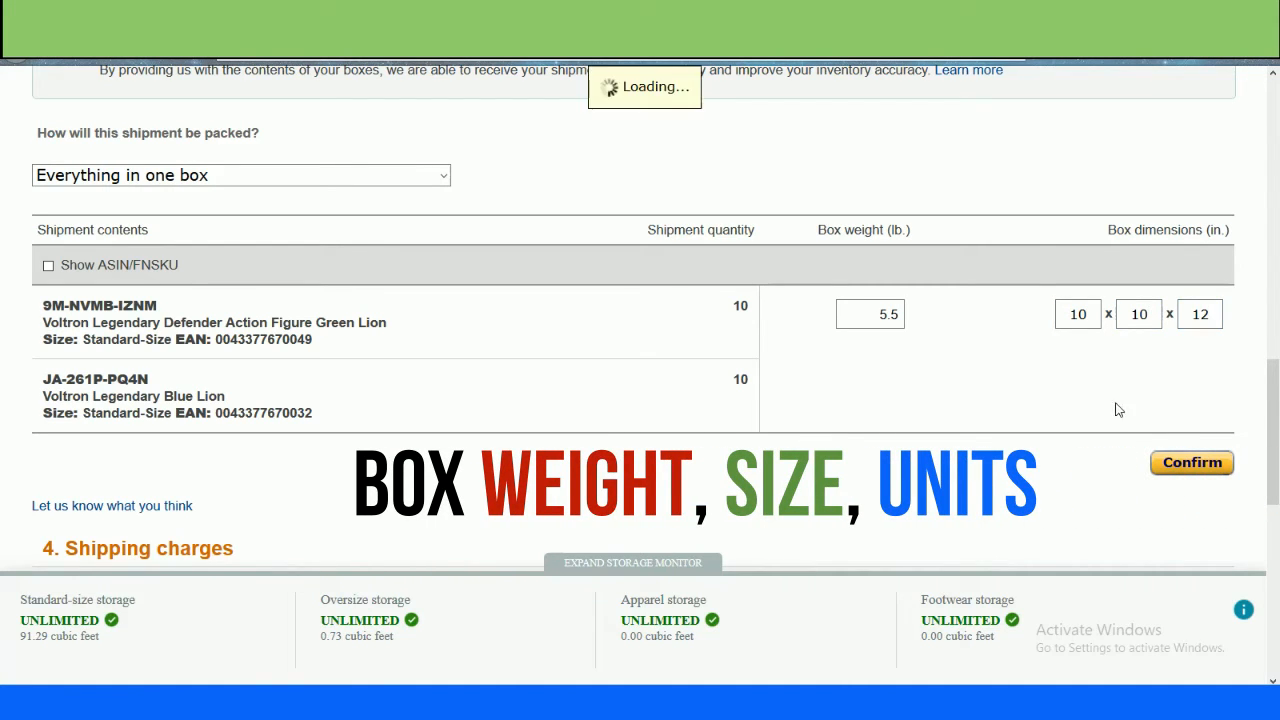
click(1195, 472)
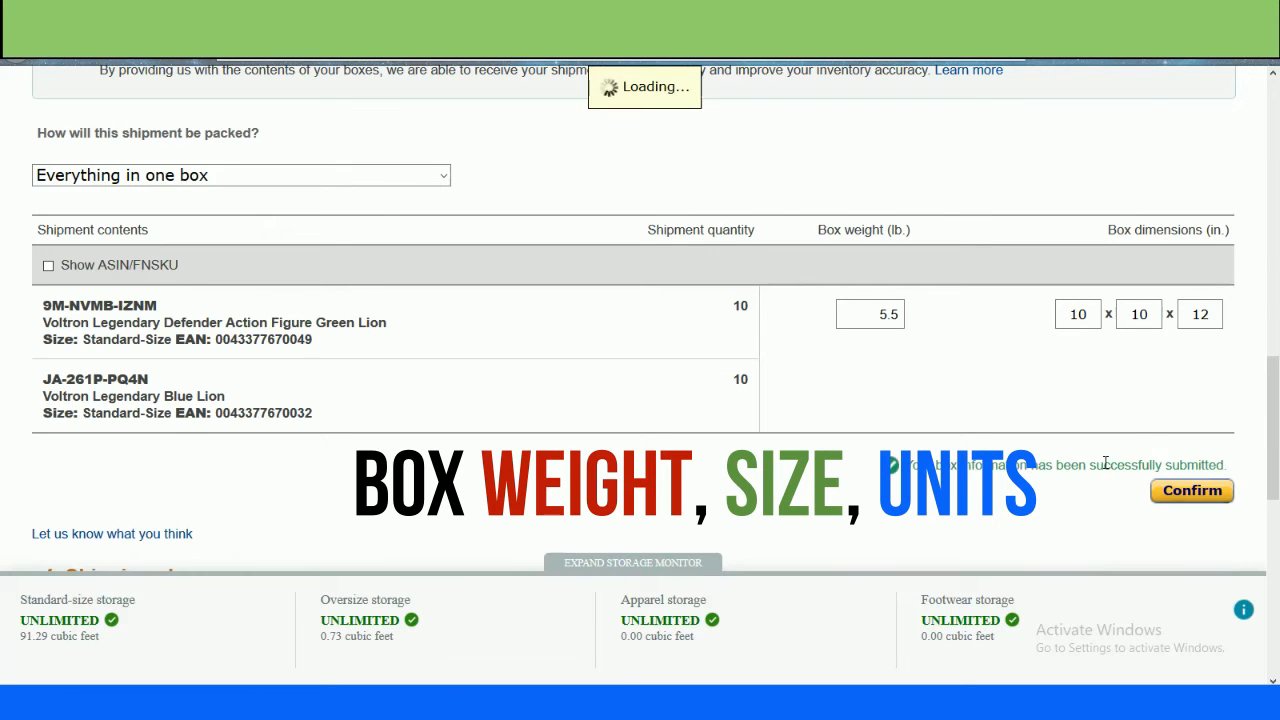
Step: Calculate the estimated shipping cost for the one-box shipment
scroll(949, 410, down, 2)
scroll(920, 400, down, 2)
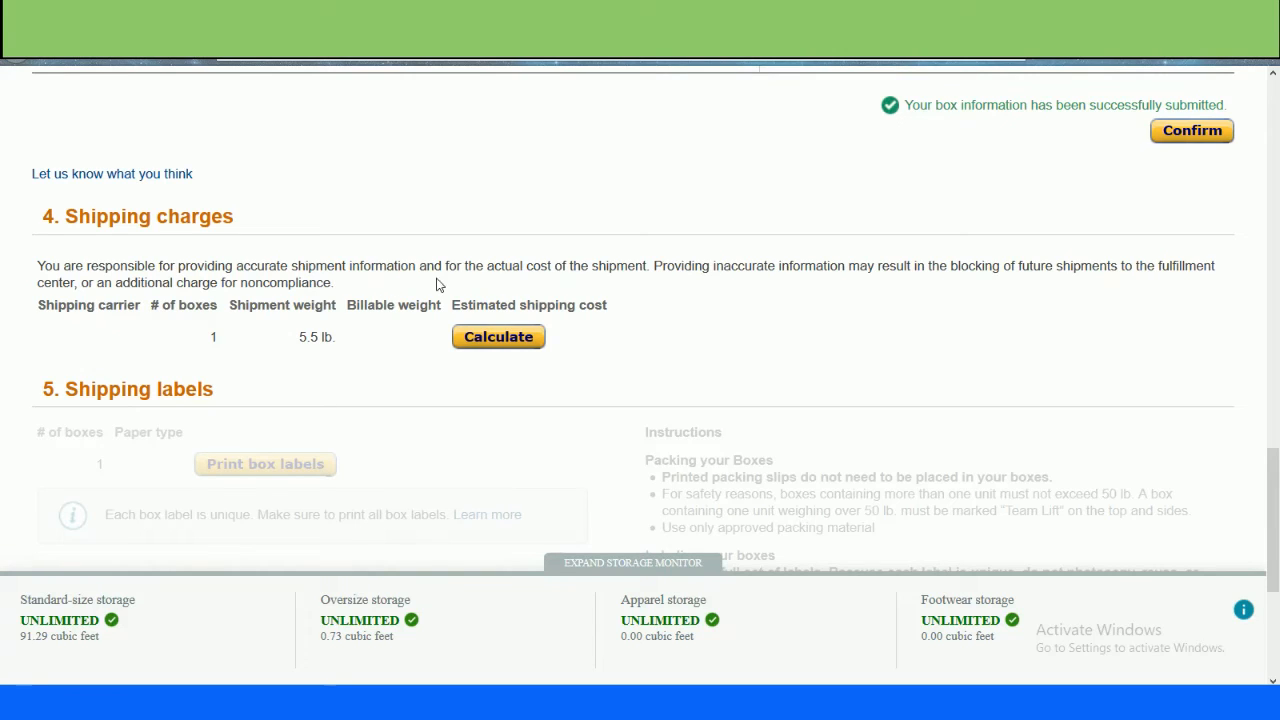
click(488, 346)
drag(544, 333, 590, 330)
click(620, 326)
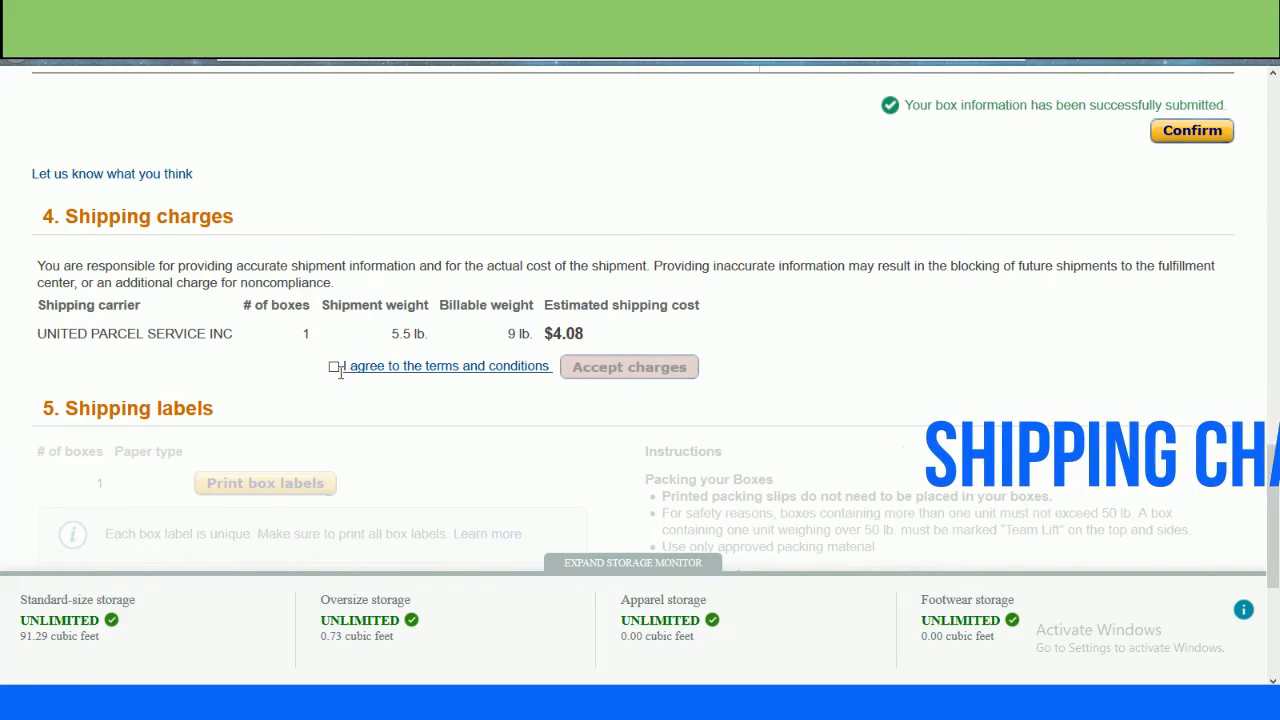
Step: Agree to the shipping terms and conditions, review the shipment and billable weights, and accept the charges
click(336, 370)
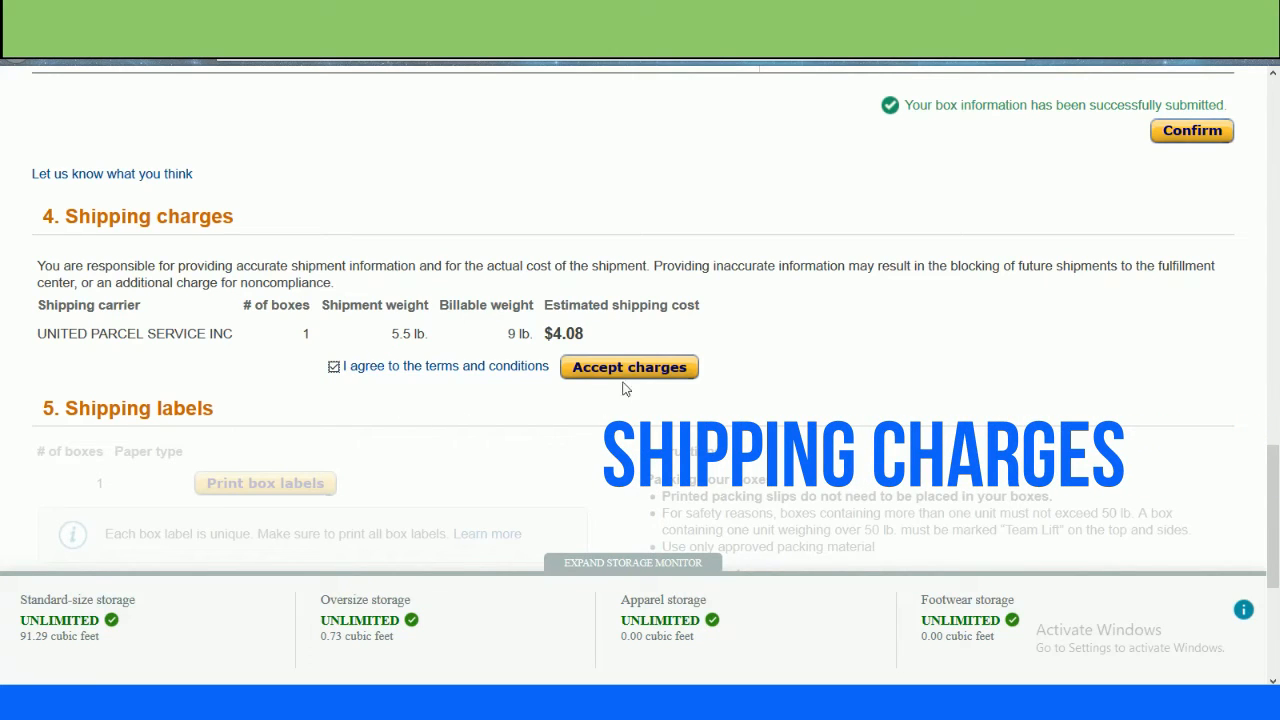
drag(438, 312, 477, 351)
drag(401, 341, 488, 352)
click(491, 356)
drag(386, 338, 440, 341)
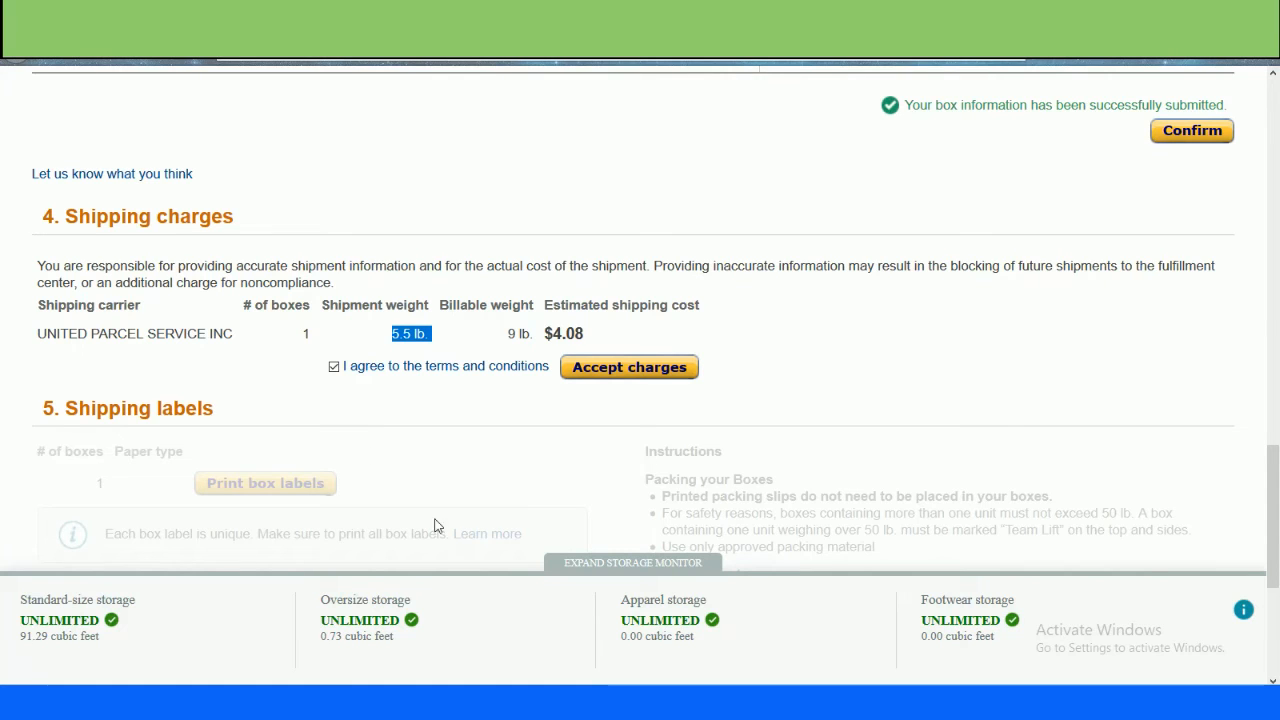
click(676, 369)
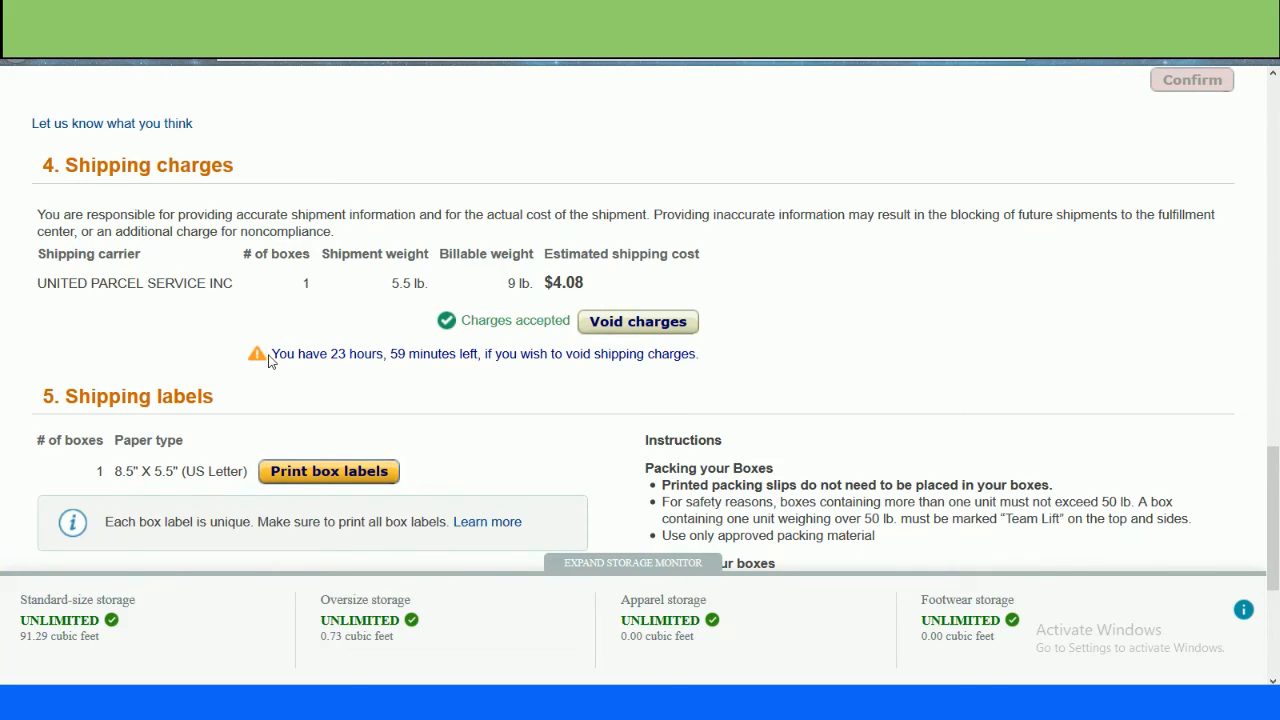
Step: Check the time limit for voiding the shipping charges and print the box labels for the shipment
drag(272, 357, 440, 355)
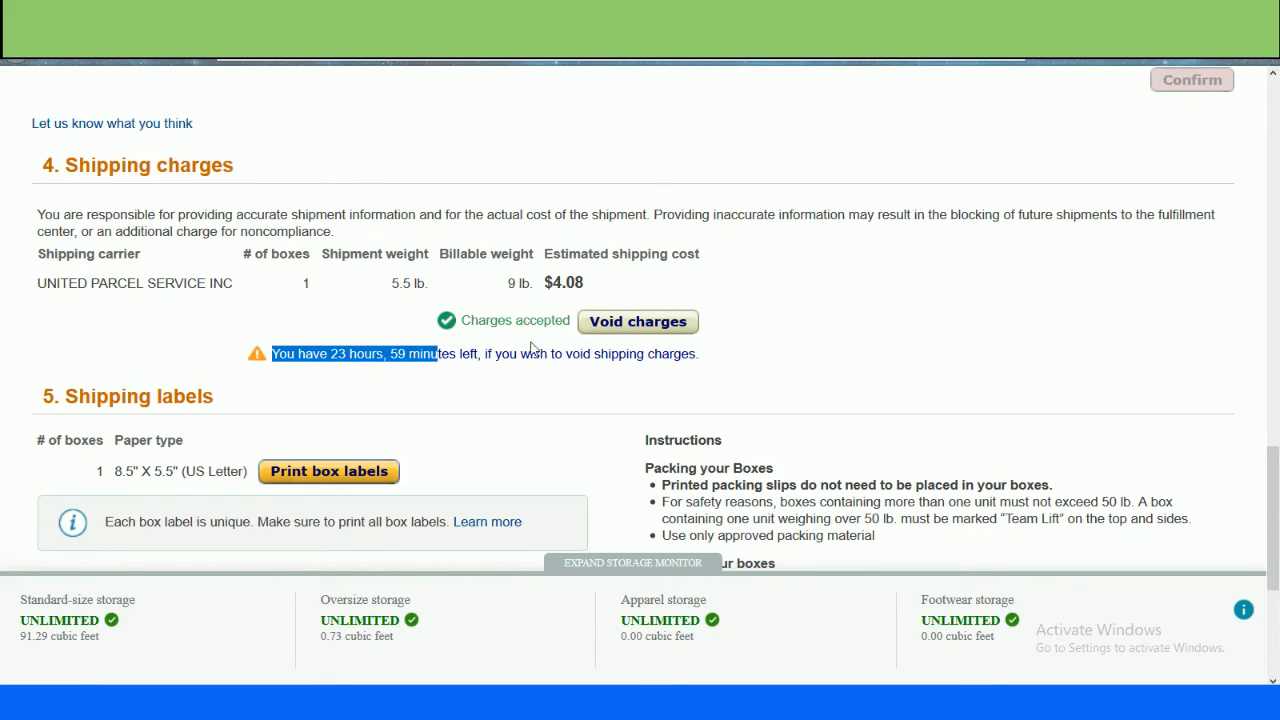
click(380, 419)
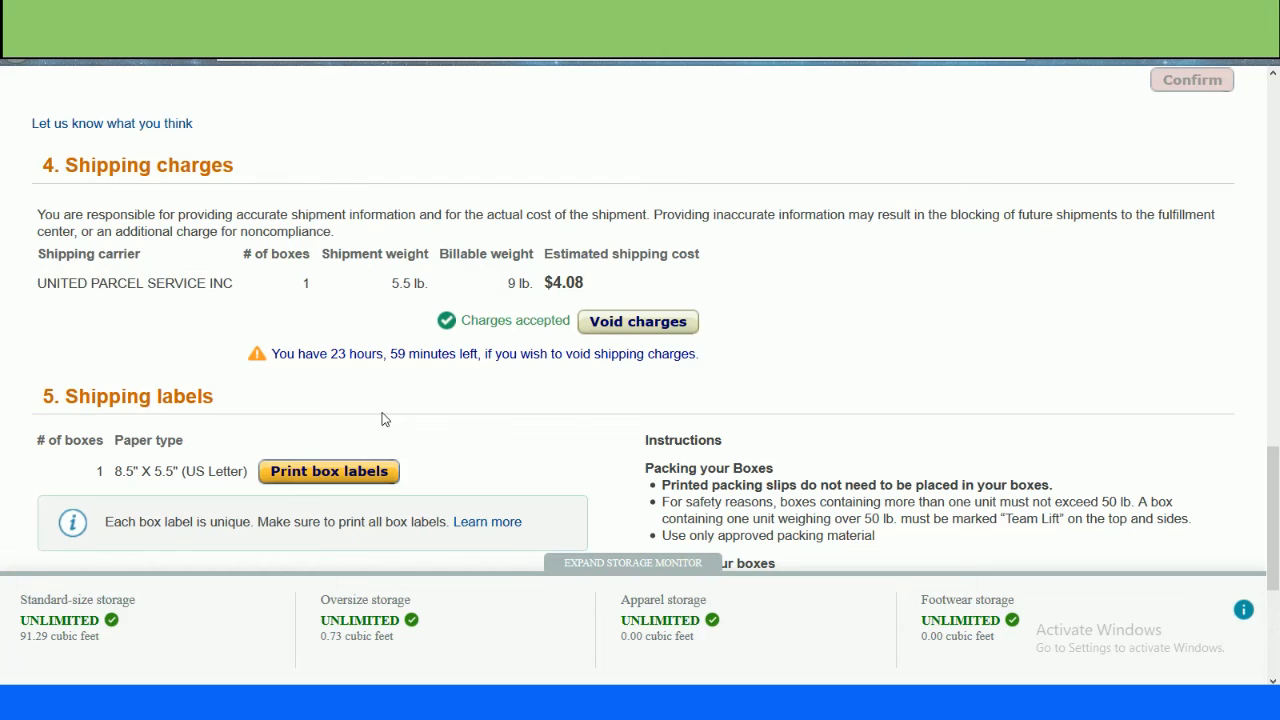
scroll(390, 450, down, 1)
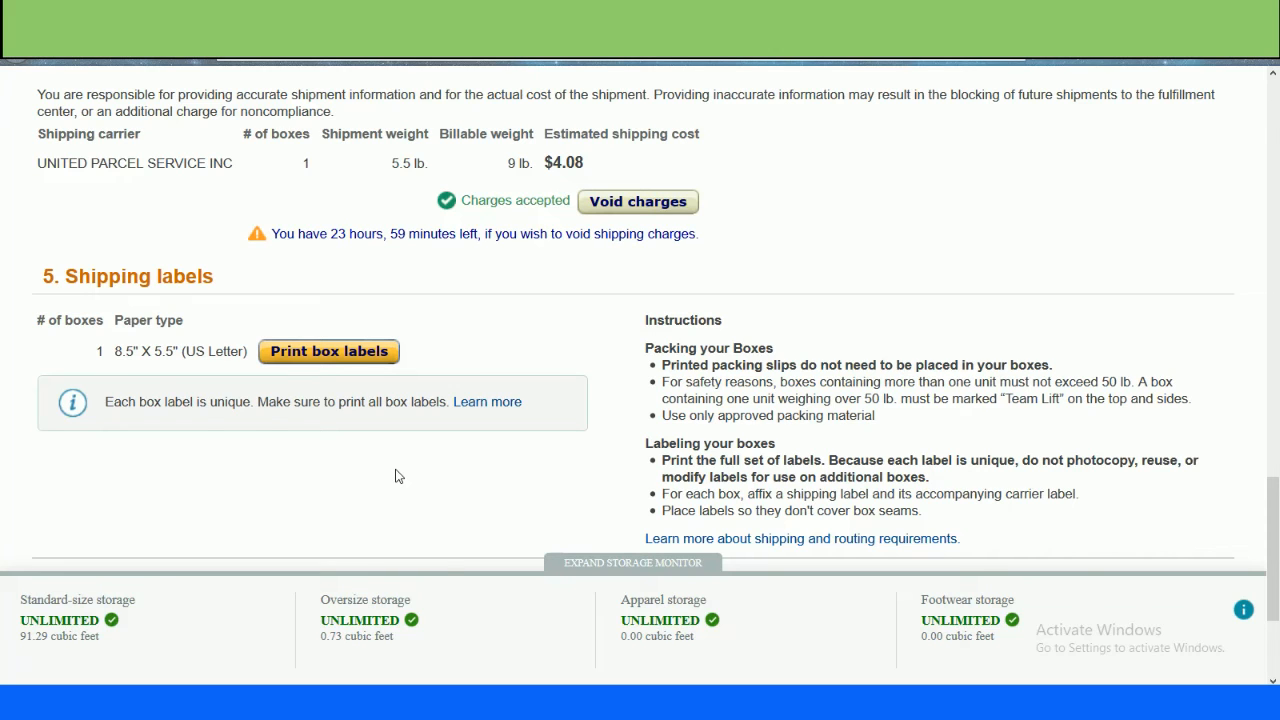
click(385, 355)
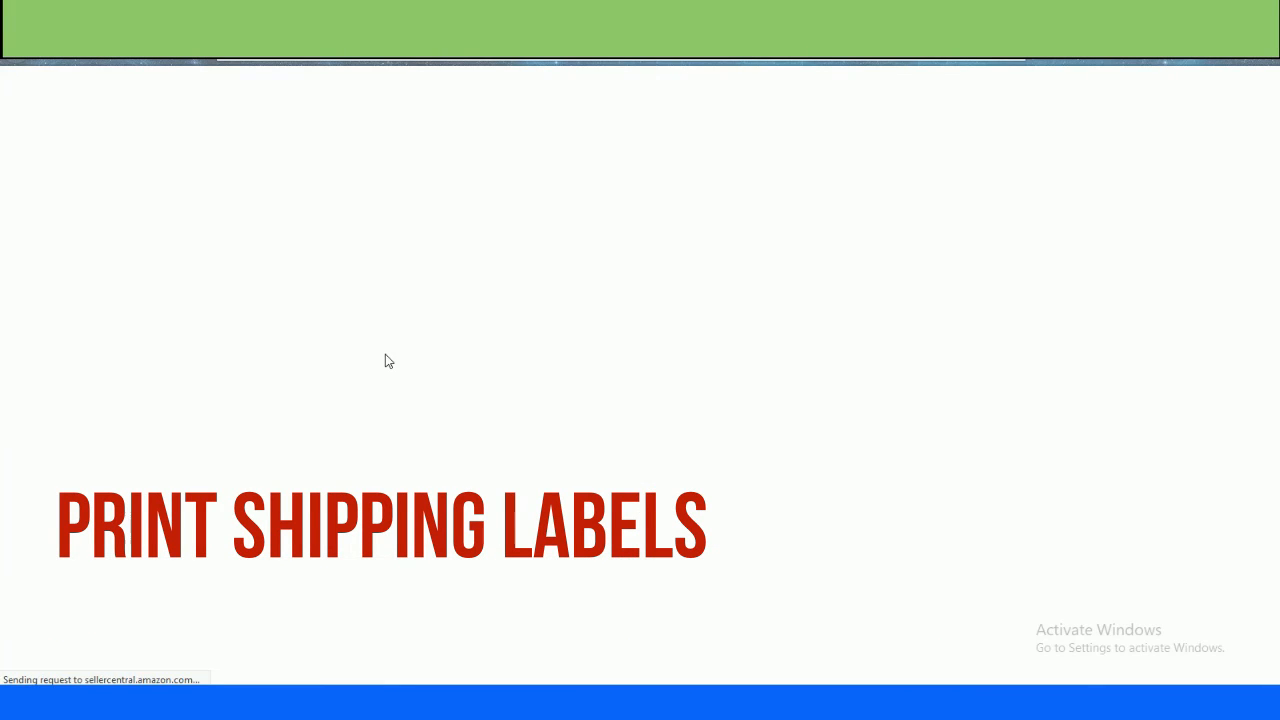